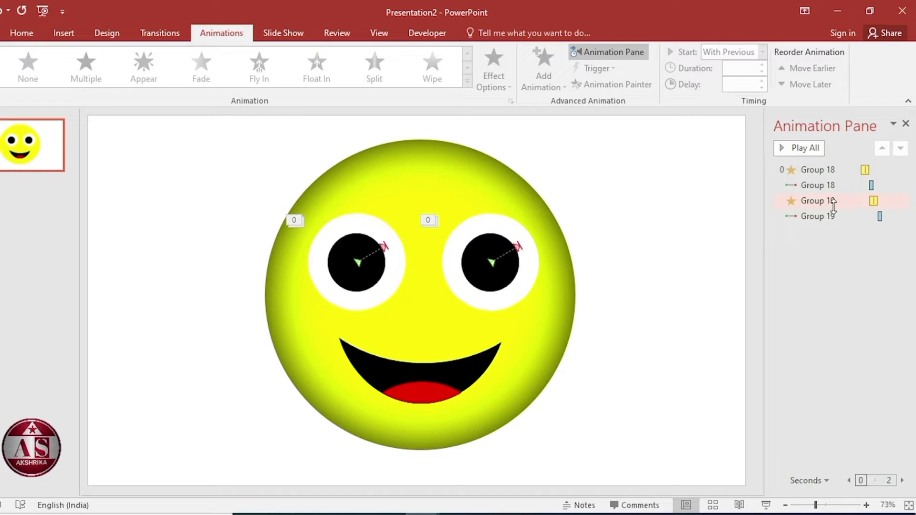
Move Group 19's blink directly after Group 18's blink and set Group 19's motion path to start with previous.
left_click_drag(829, 204, 826, 177)
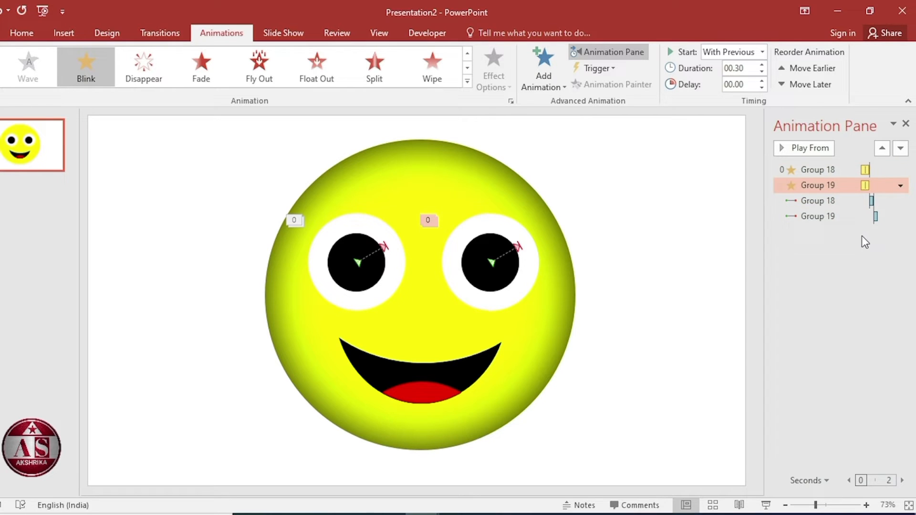
left_click(830, 217)
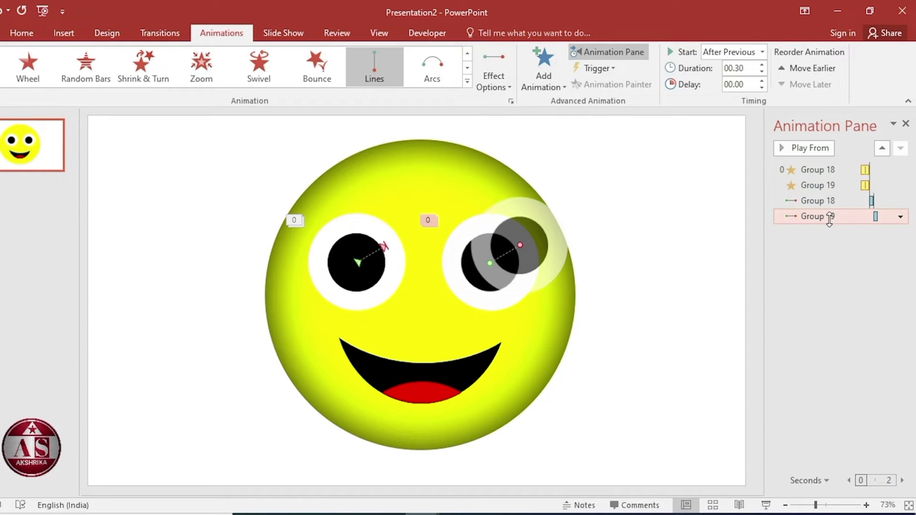
right_click(830, 218)
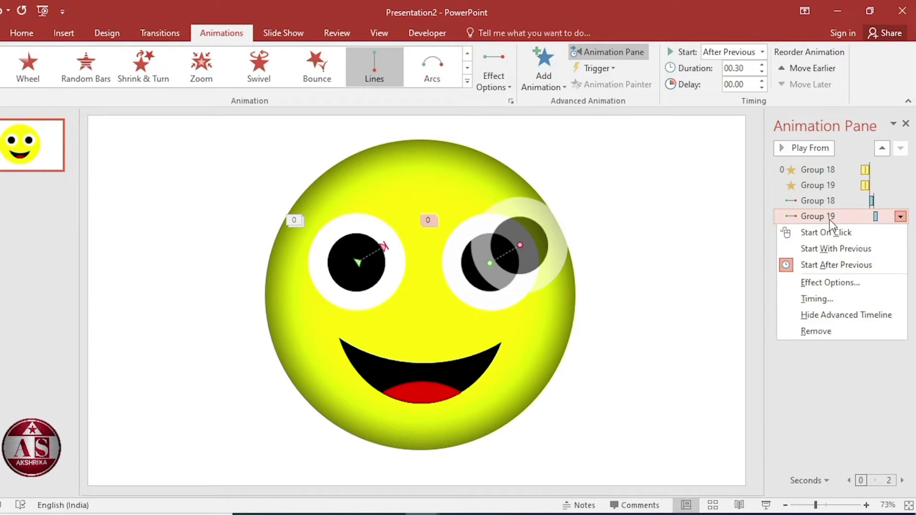
left_click(830, 249)
left_click(661, 342)
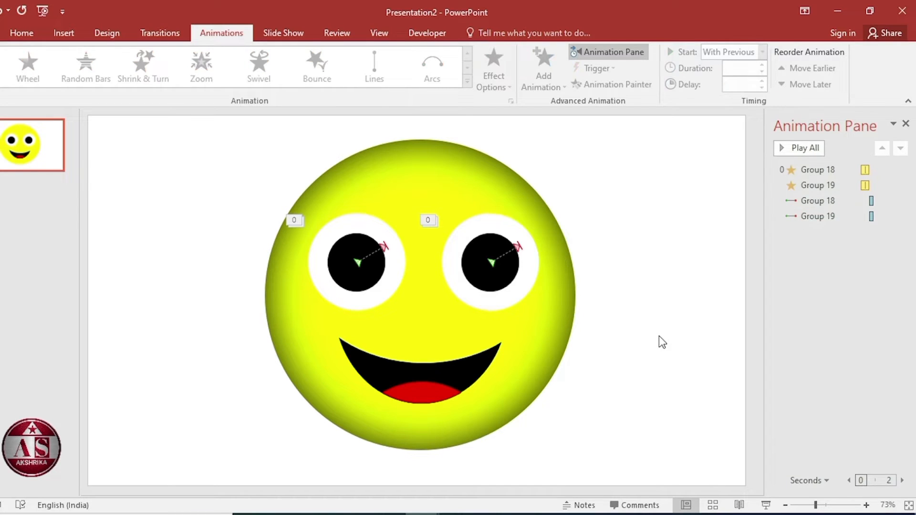
Add a Lines motion path animation to the smiling mouth.
left_click(462, 370)
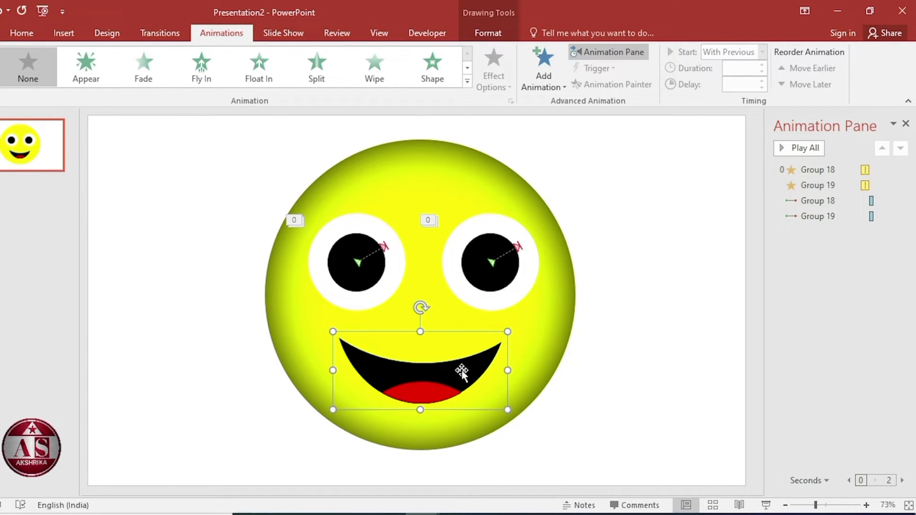
left_click(531, 90)
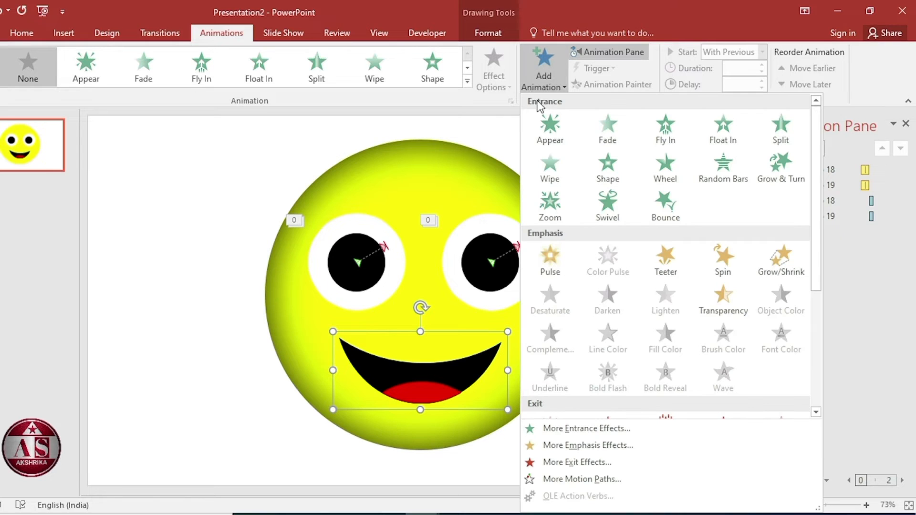
scroll(666, 305, "down", 5)
left_click(542, 367)
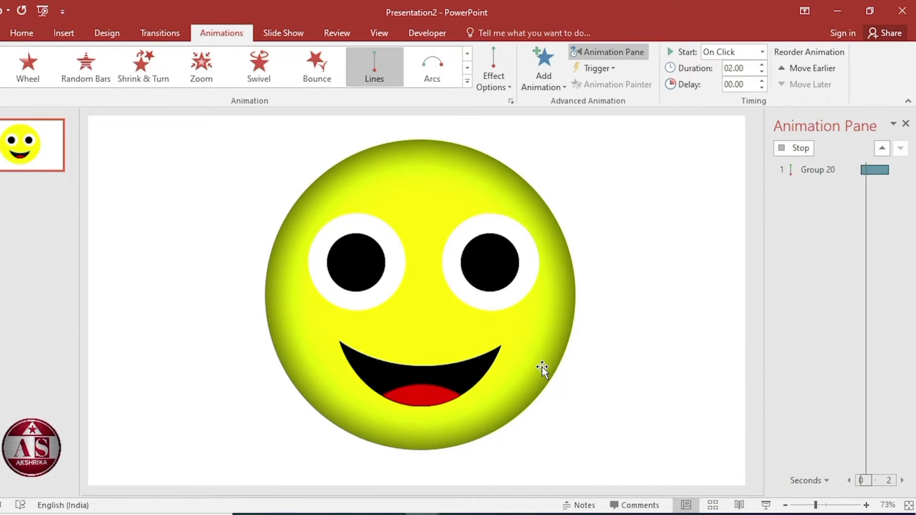
Set the mouth's motion path direction to Right and shorten it to end slightly up and right of the mouth's centre.
left_click(494, 73)
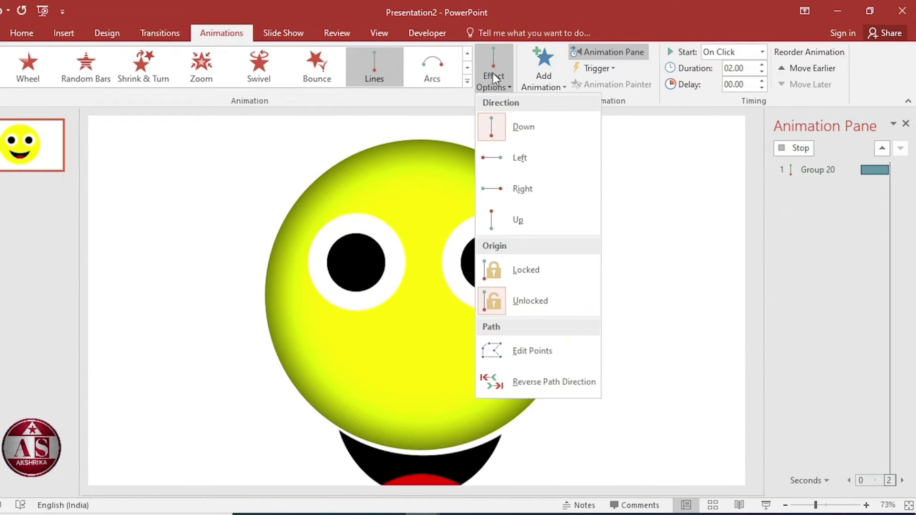
left_click(519, 156)
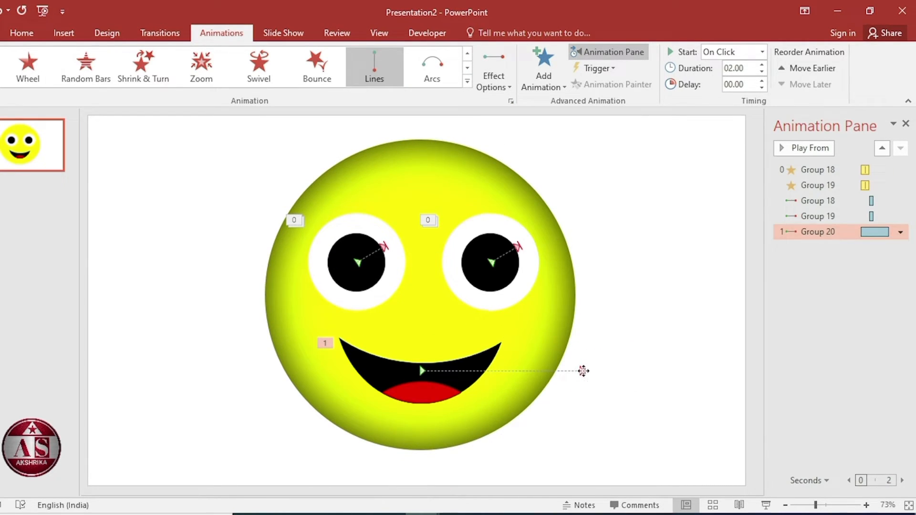
left_click(583, 371)
left_click_drag(585, 371, 452, 354)
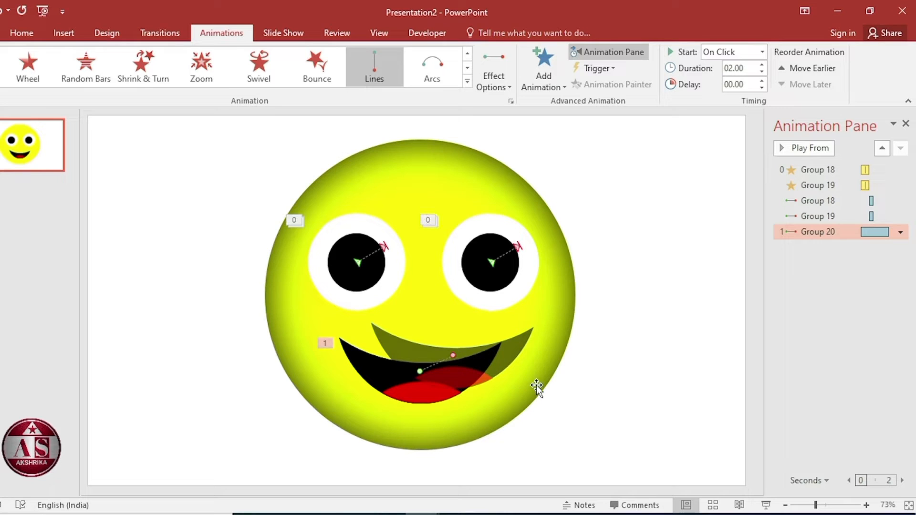
left_click(598, 370)
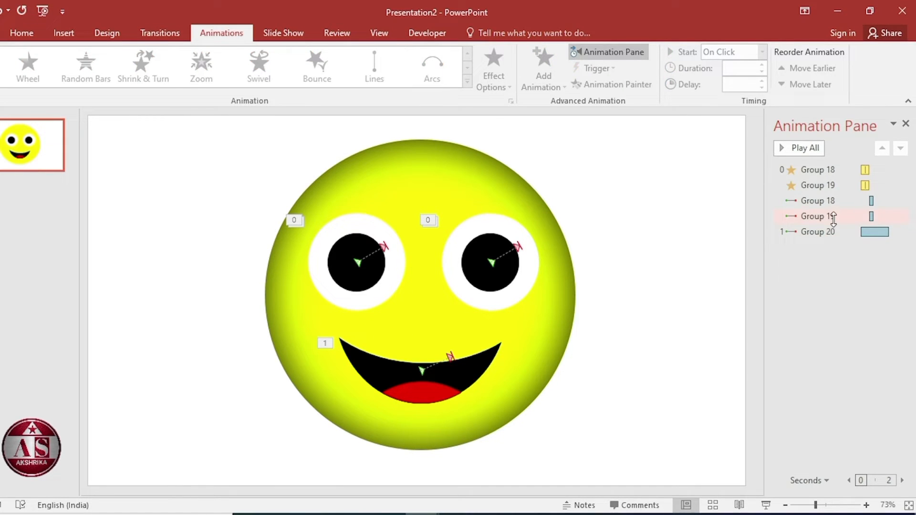
Set the mouth's motion path timing to start With Previous with a duration of 0.3 seconds.
left_click(832, 233)
right_click(833, 234)
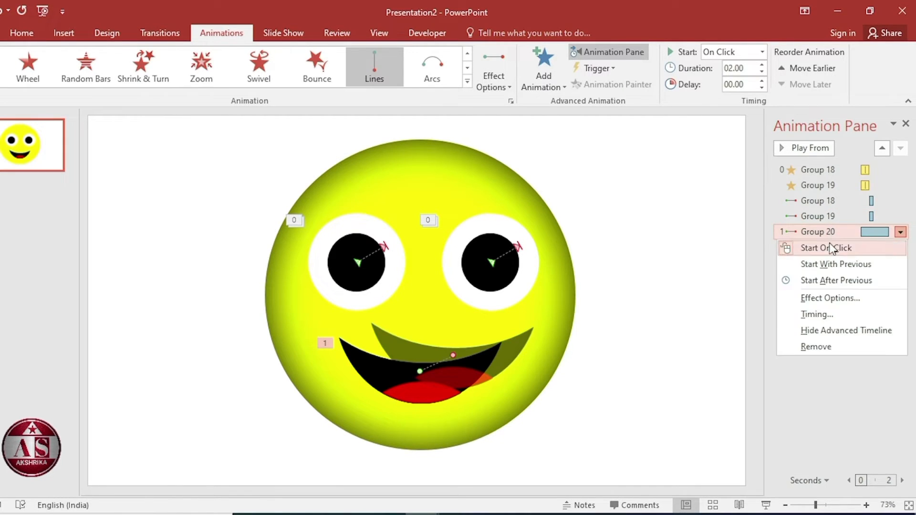
left_click(832, 314)
left_click(454, 175)
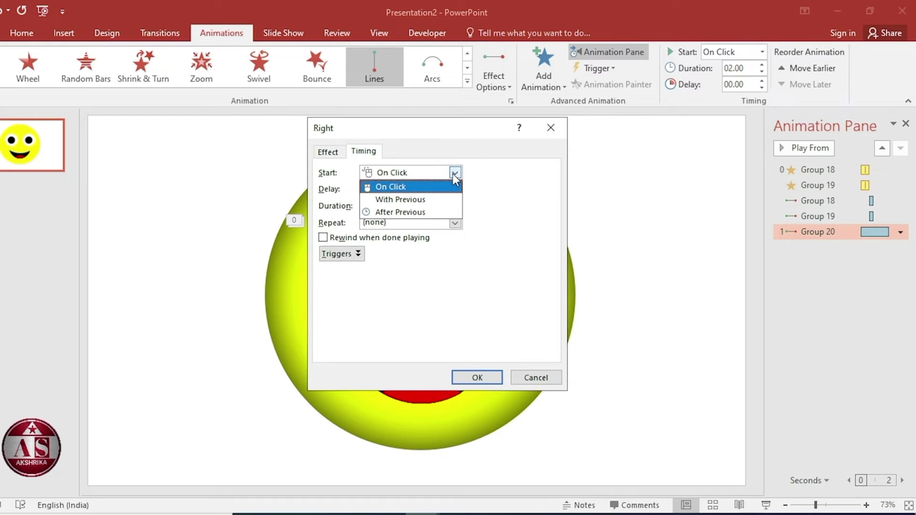
left_click(440, 198)
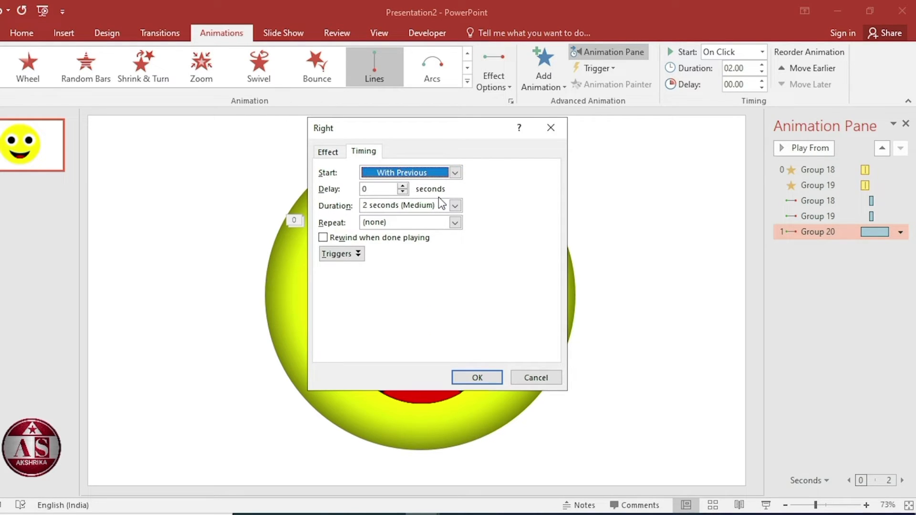
left_click(456, 207)
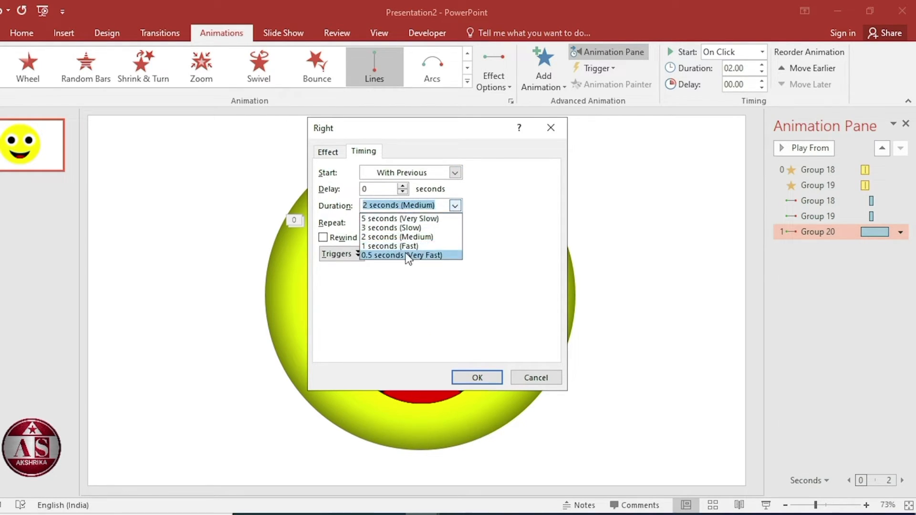
left_click(377, 258)
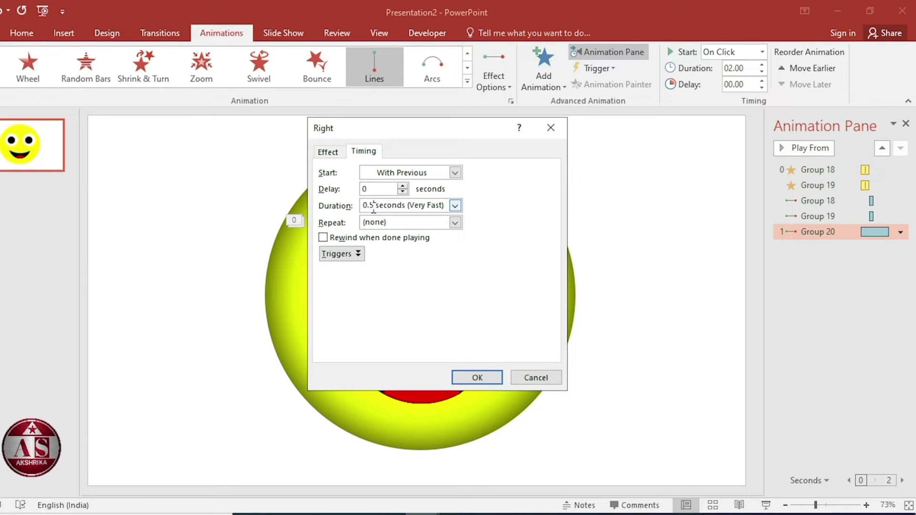
key("BackSpace")
type("3")
Set the smooth start and smooth end of the mouth's motion path to 0 sec and apply the settings.
left_click(333, 151)
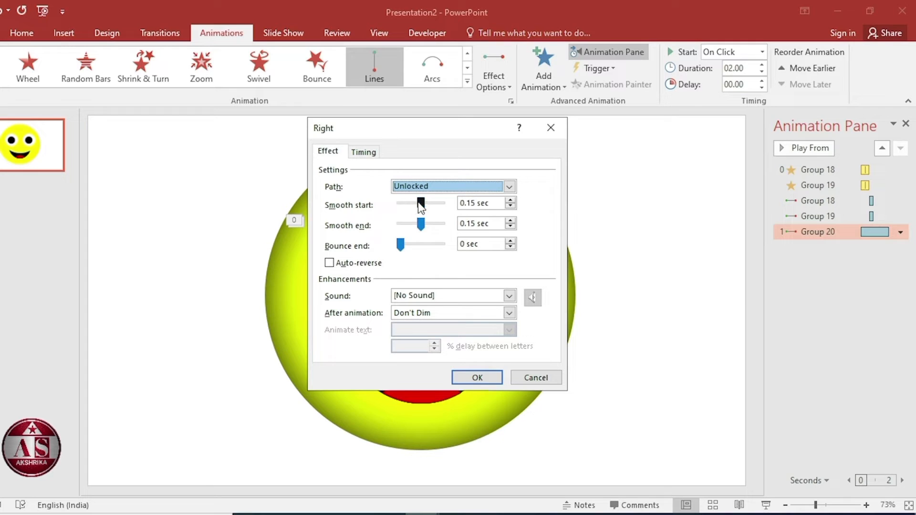
left_click_drag(421, 206, 392, 228)
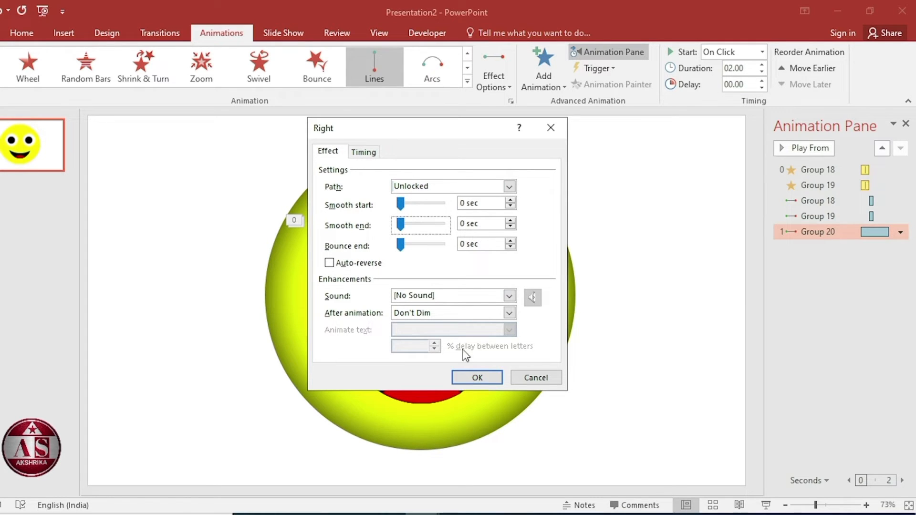
left_click(475, 377)
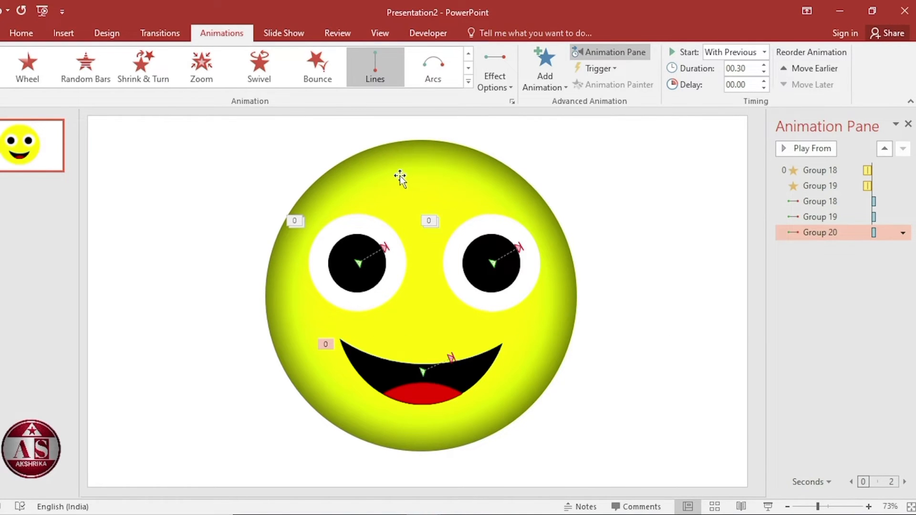
Add a Lines motion path animation to the large yellow face circle.
left_click(440, 167)
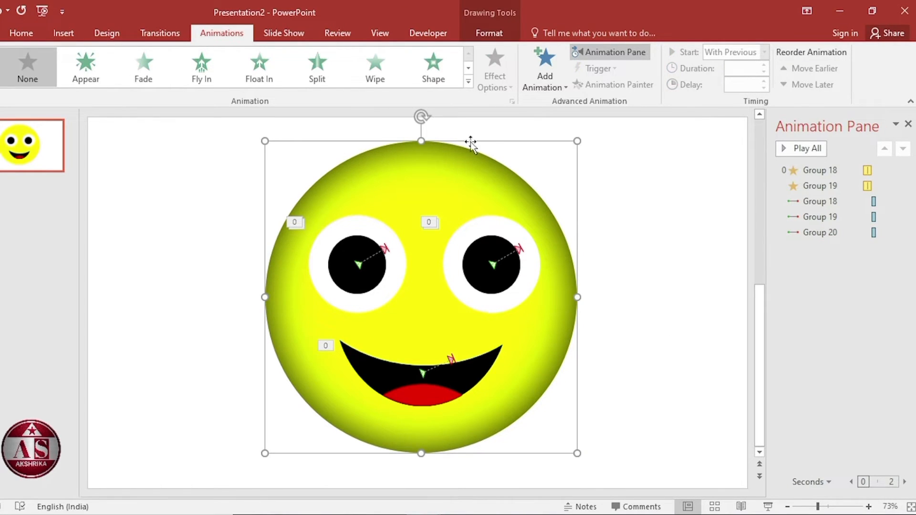
left_click(540, 85)
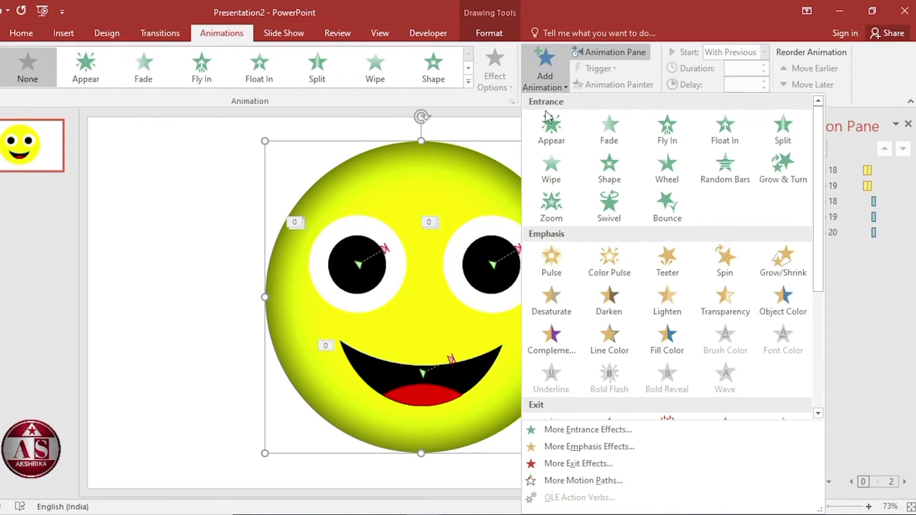
scroll(643, 266, "down", 4)
left_click(550, 368)
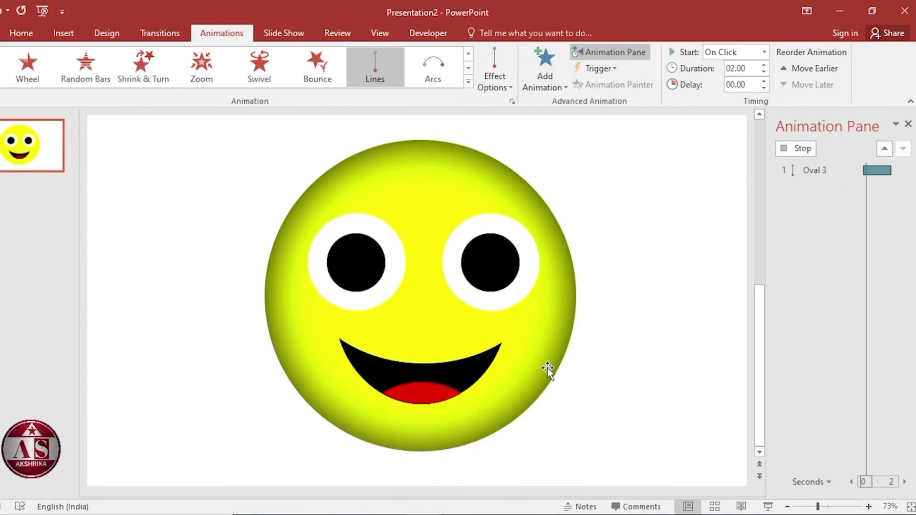
Set the face circle's motion path direction to Right and shorten it to end just beside its starting point.
left_click(505, 90)
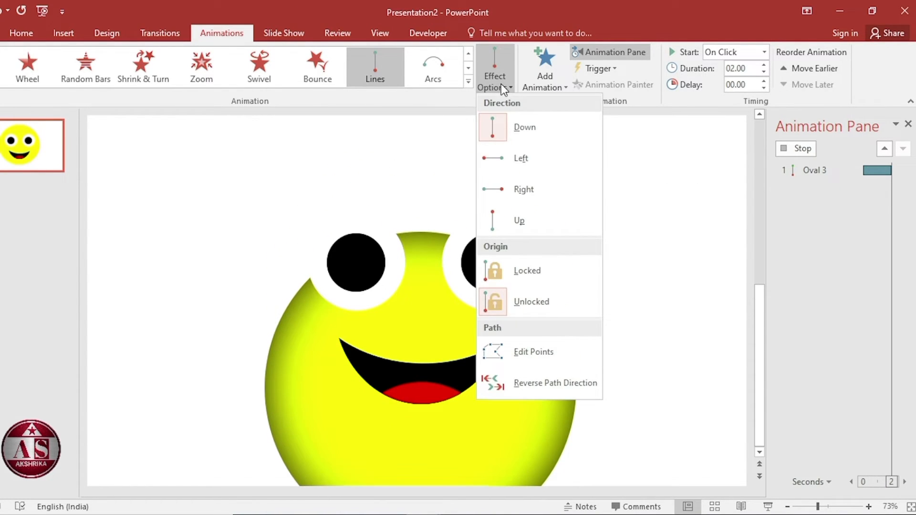
left_click(511, 187)
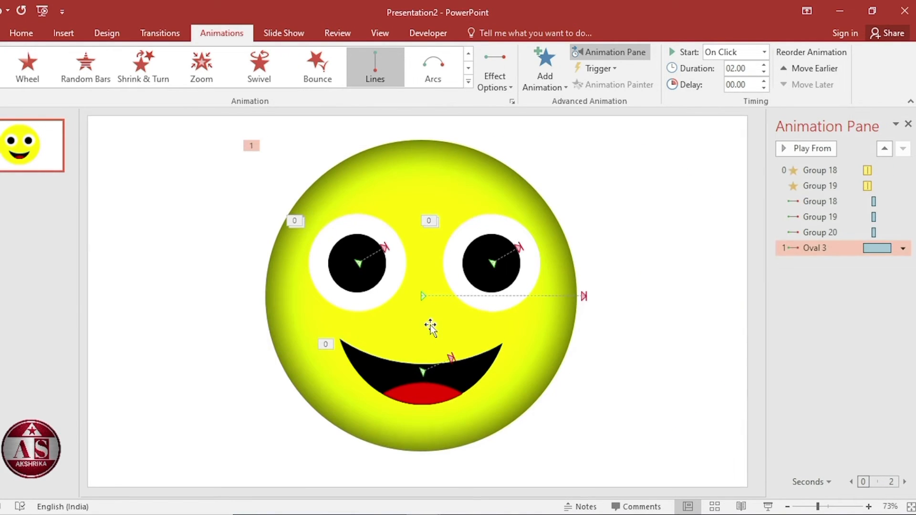
left_click_drag(586, 296, 422, 296)
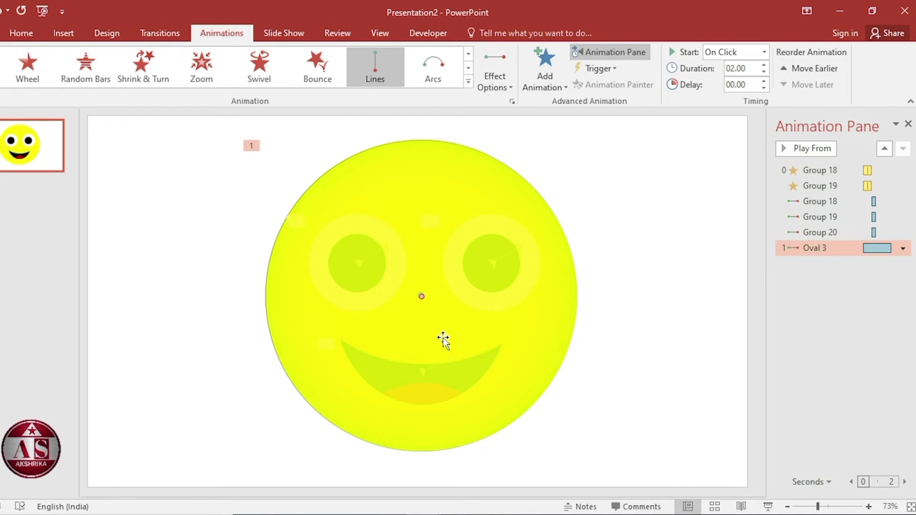
scroll(421, 314, "up", 8, "ctrl")
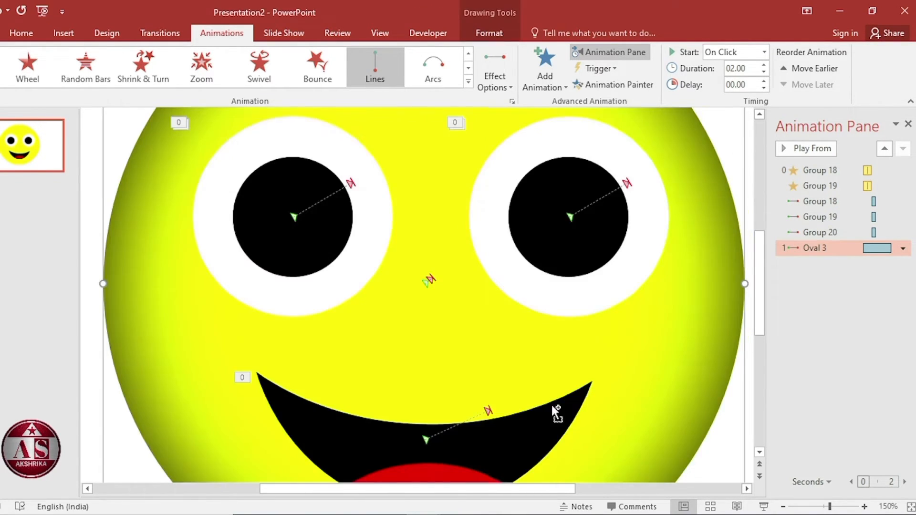
scroll(554, 411, "down", 8, "ctrl")
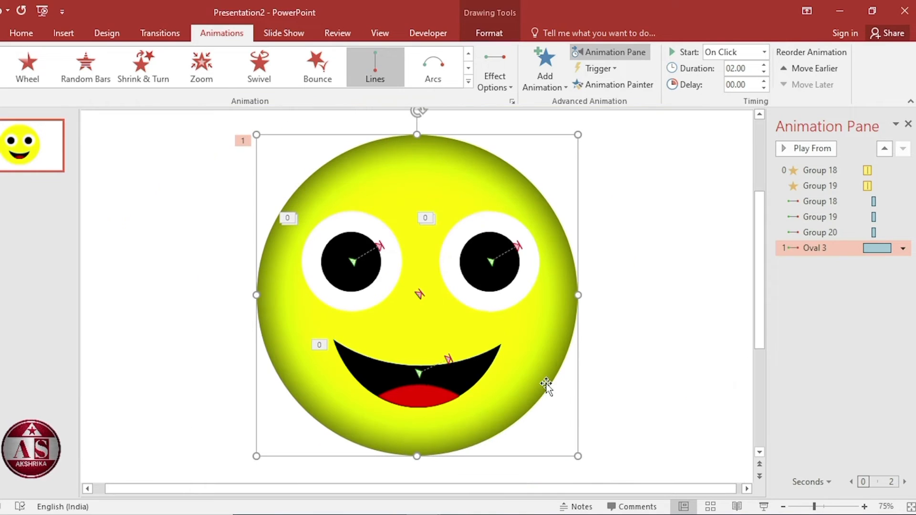
Set the face circle's motion path timing to start With Previous with a duration of 0.3 seconds.
right_click(840, 248)
left_click(813, 329)
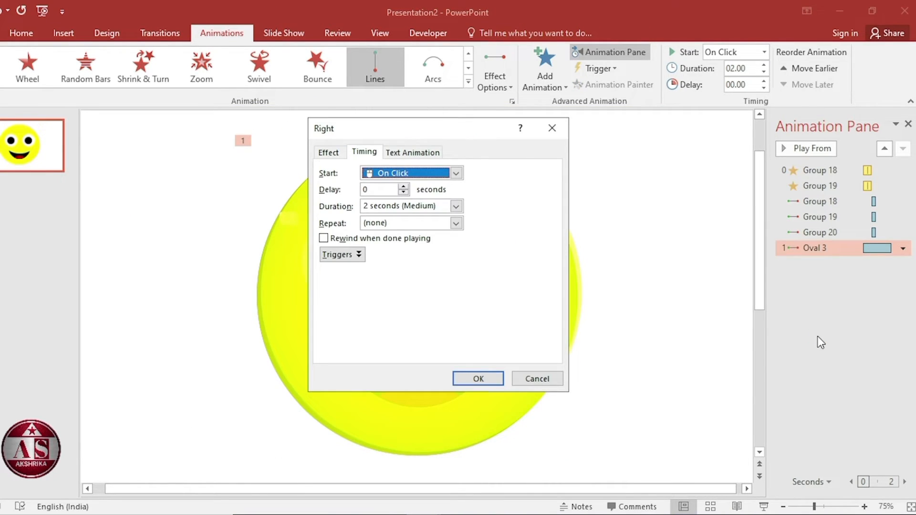
left_click(456, 173)
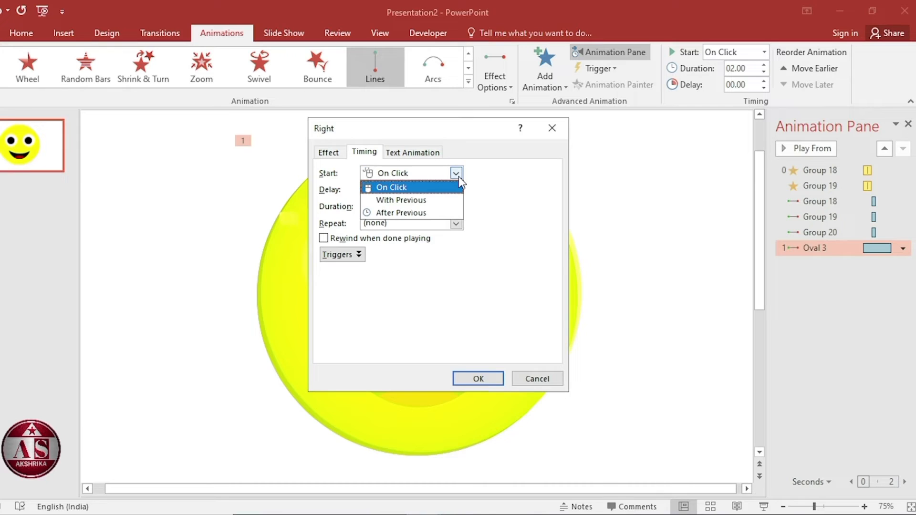
left_click(437, 201)
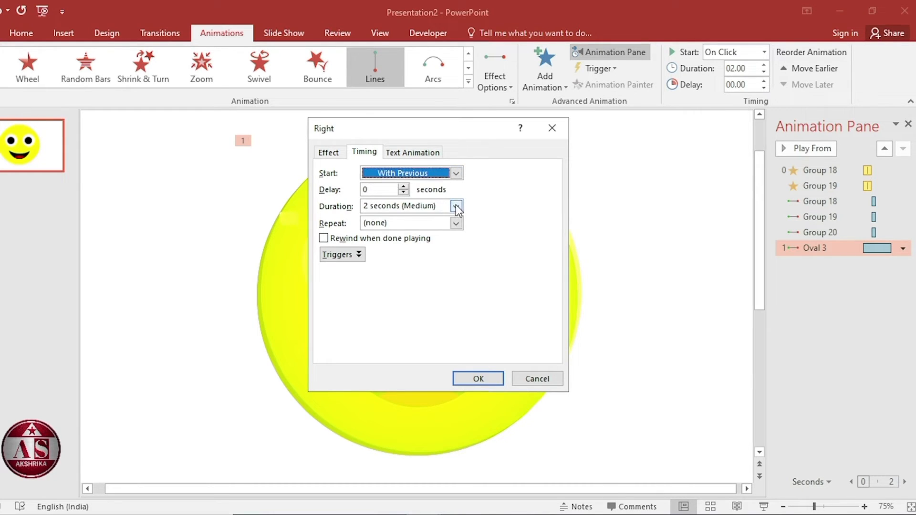
left_click(456, 206)
left_click(389, 256)
left_click(375, 206)
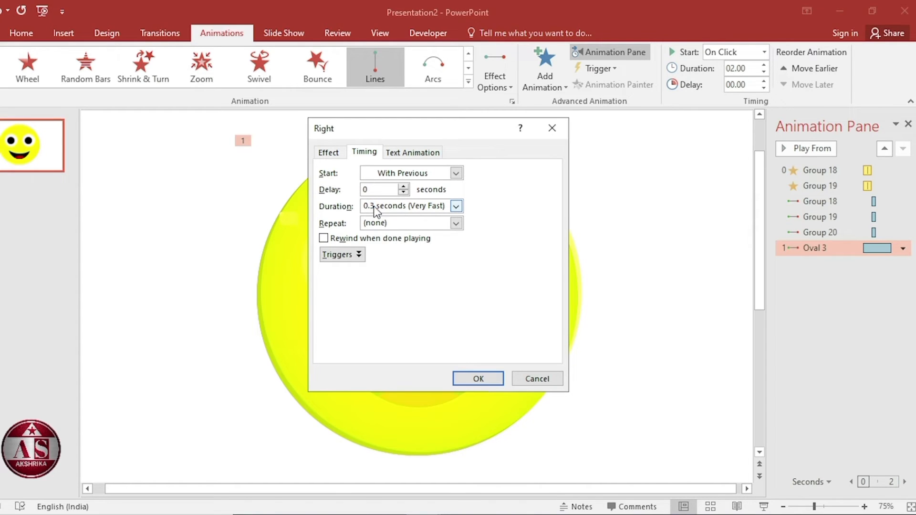
Set the smooth start and smooth end of the face circle's motion path to 0 sec and apply the settings.
left_click(329, 154)
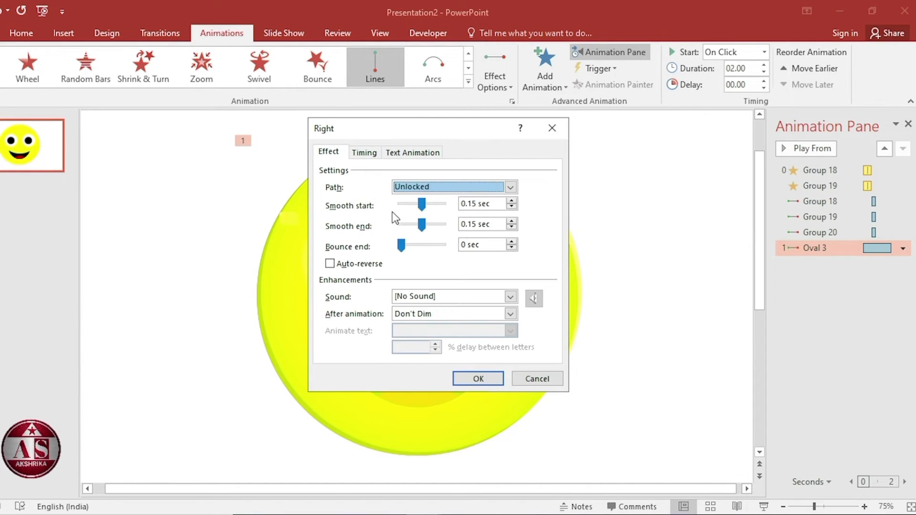
left_click_drag(421, 205, 391, 225)
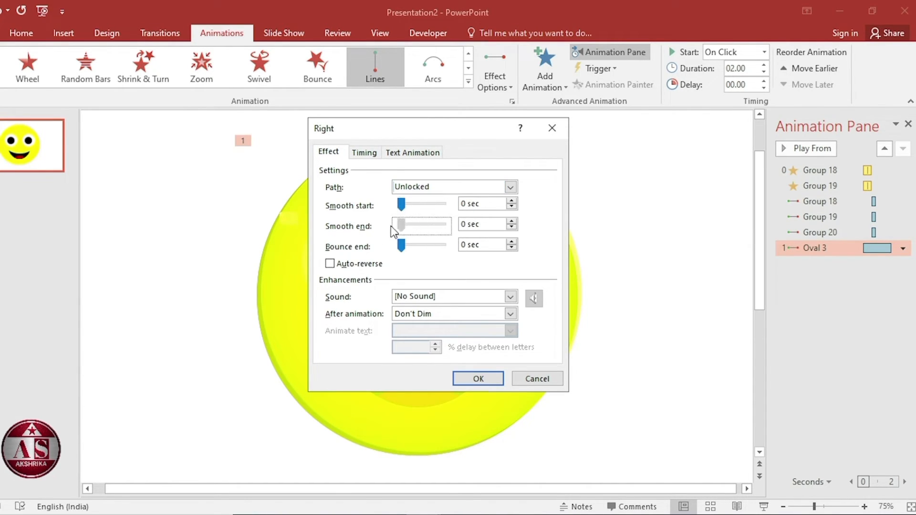
left_click(478, 379)
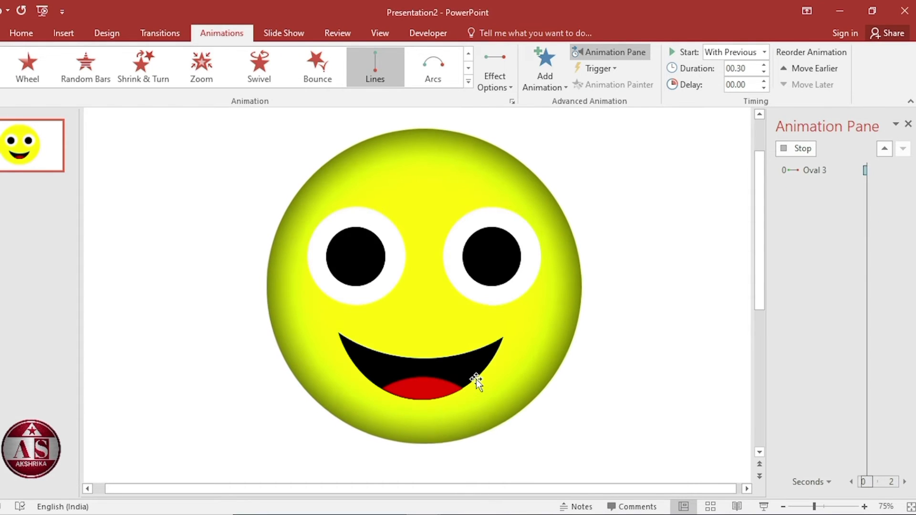
left_click(665, 333)
Add a second Lines motion path animation to the left eye.
left_click(357, 248)
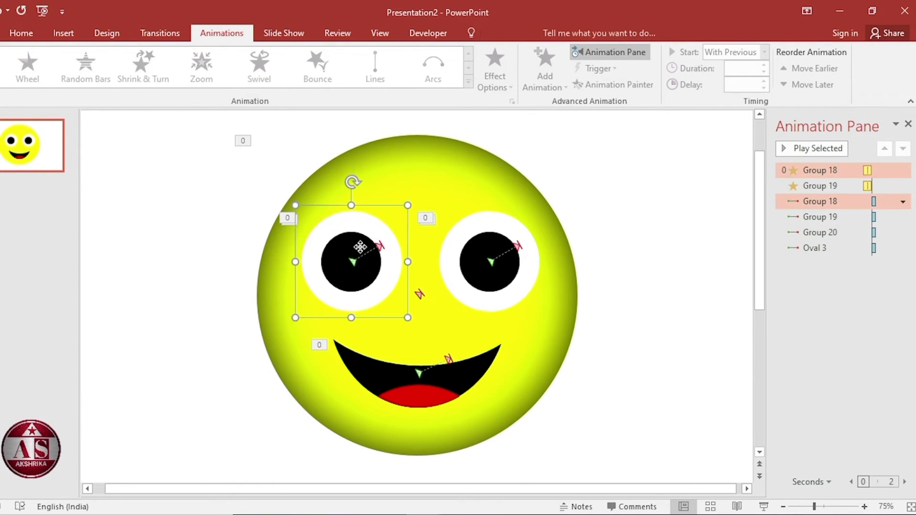
left_click(527, 88)
scroll(577, 200, "down", 5)
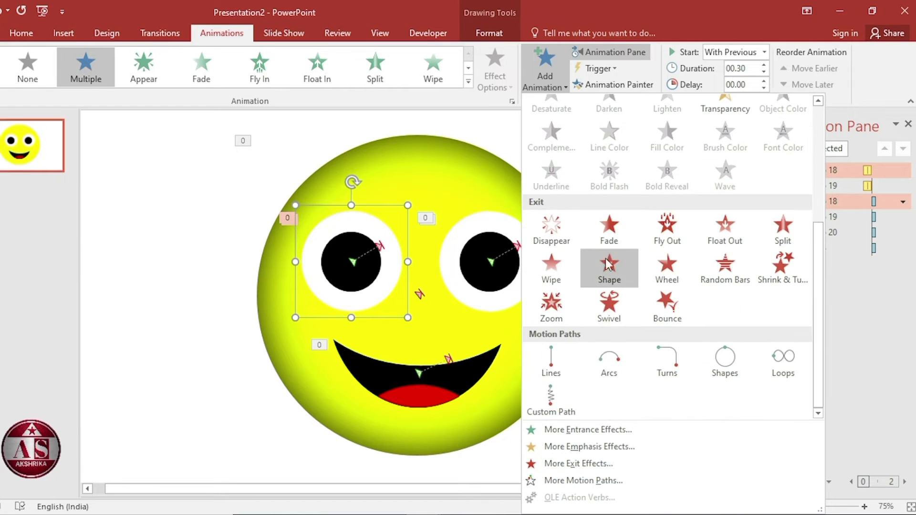
left_click(551, 363)
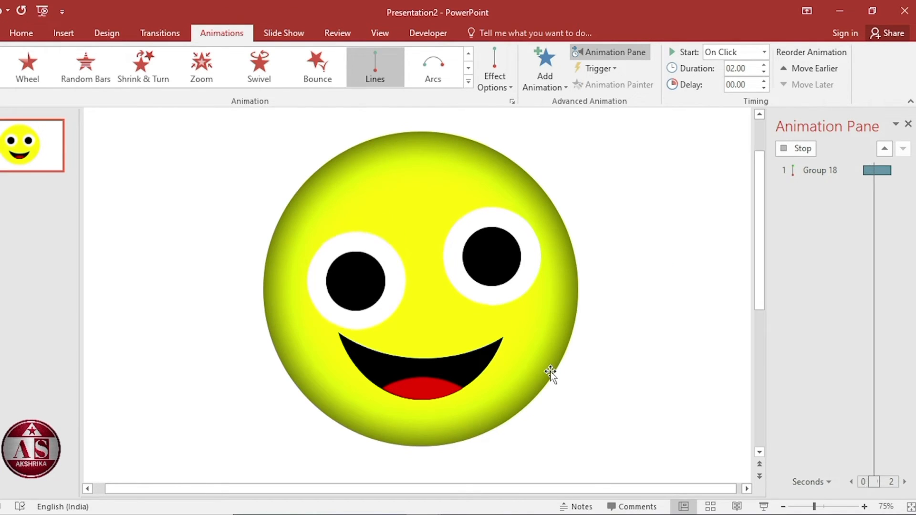
Reshape the left eye's new motion path to run from the end of its first path back to the eye's centre.
scroll(352, 282, "up", 3)
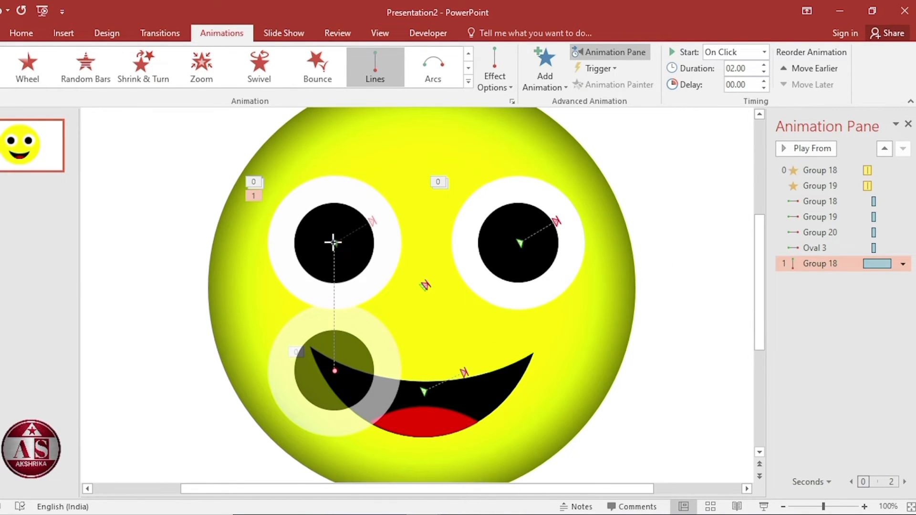
left_click_drag(333, 242, 372, 222)
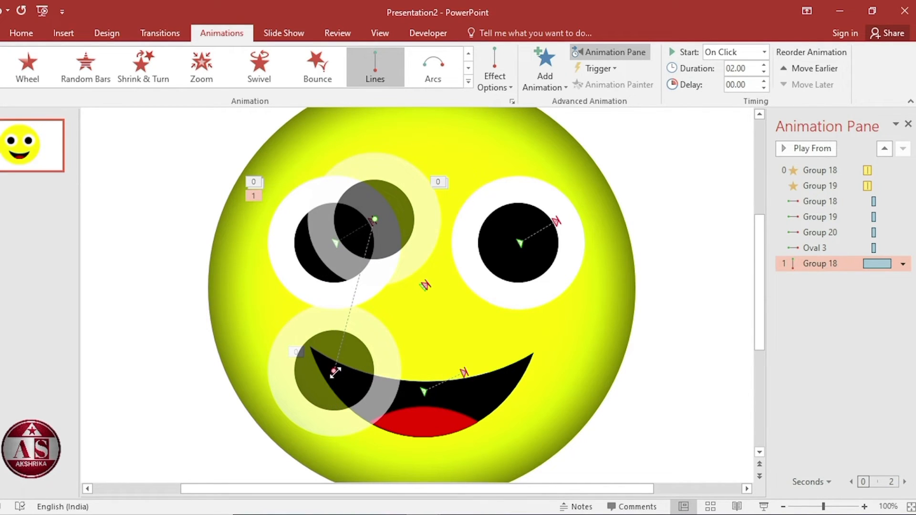
left_click_drag(335, 372, 335, 244)
left_click(690, 288)
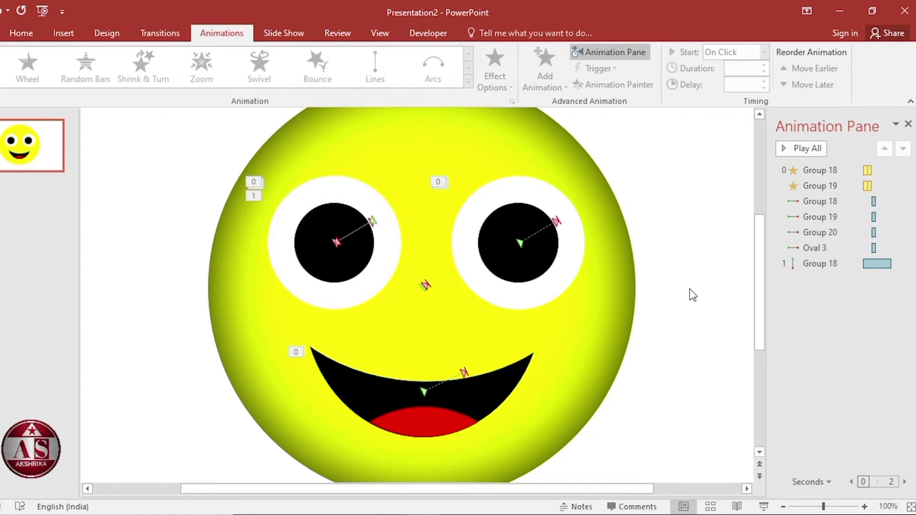
Set the left eye's return motion path timing to start After Previous with a duration of 0.3 seconds.
left_click(815, 266)
right_click(815, 266)
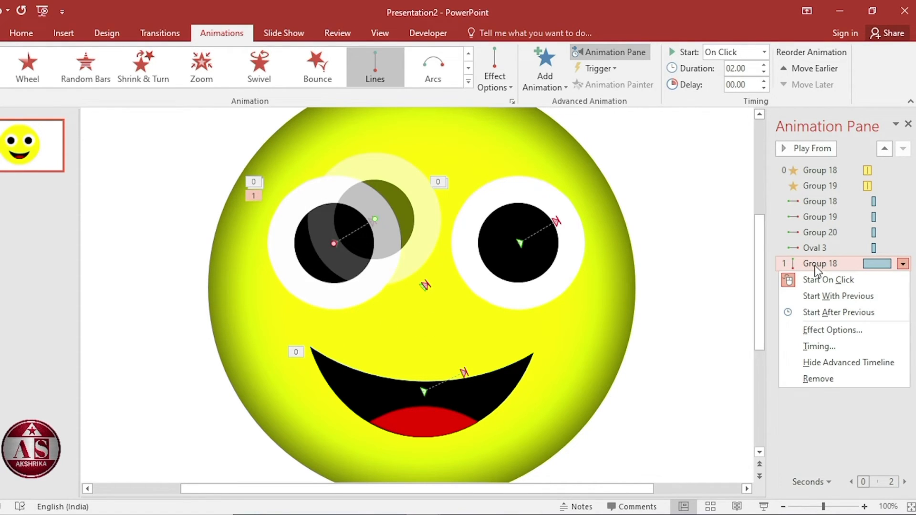
left_click(829, 347)
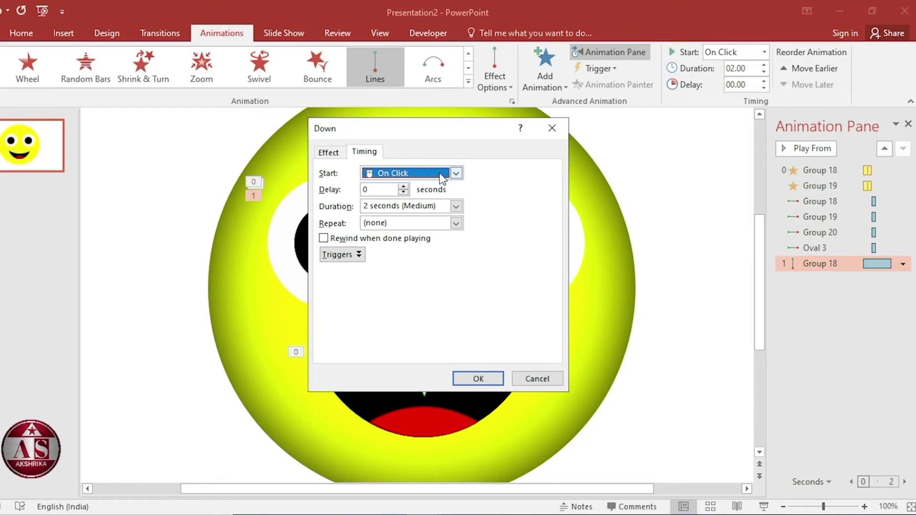
left_click(453, 173)
left_click(443, 212)
left_click(455, 206)
left_click(411, 257)
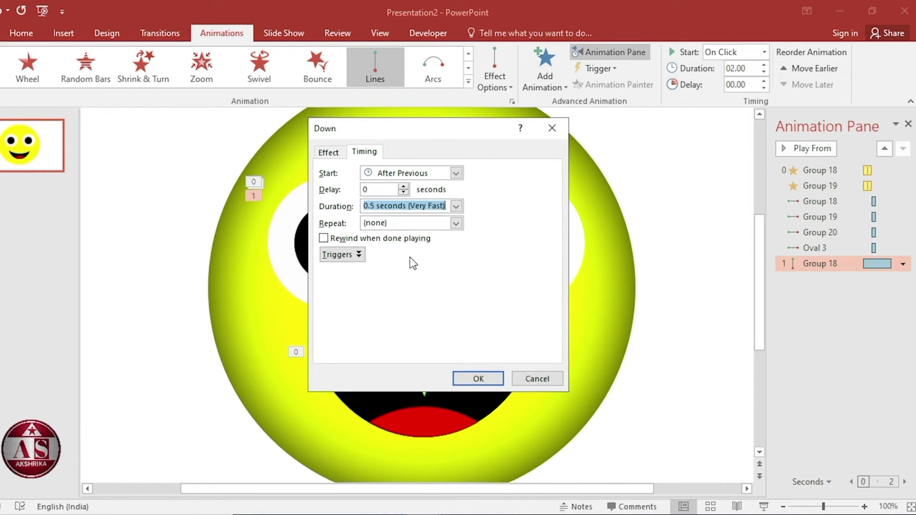
left_click(374, 206)
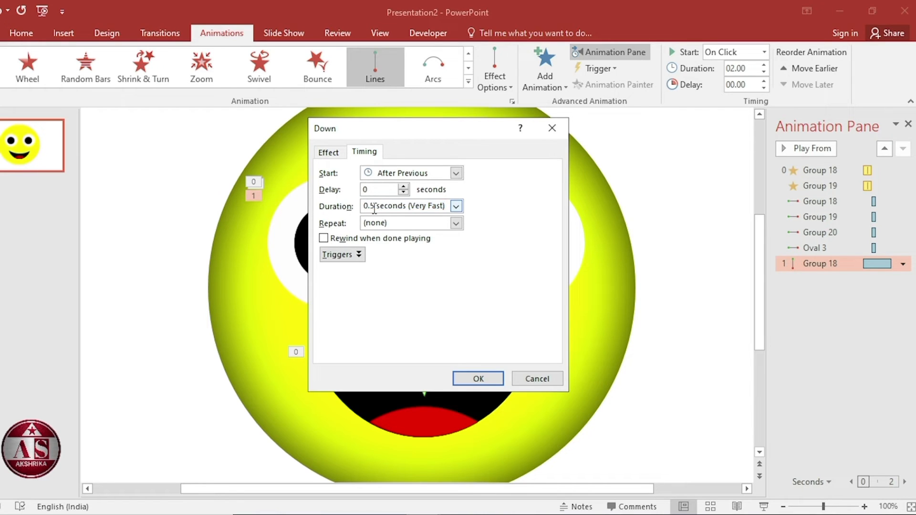
key("BackSpace")
type("3")
Set the smooth start and smooth end of the left eye's return path to 0 sec and apply the settings.
left_click(329, 152)
left_click_drag(421, 204, 394, 228)
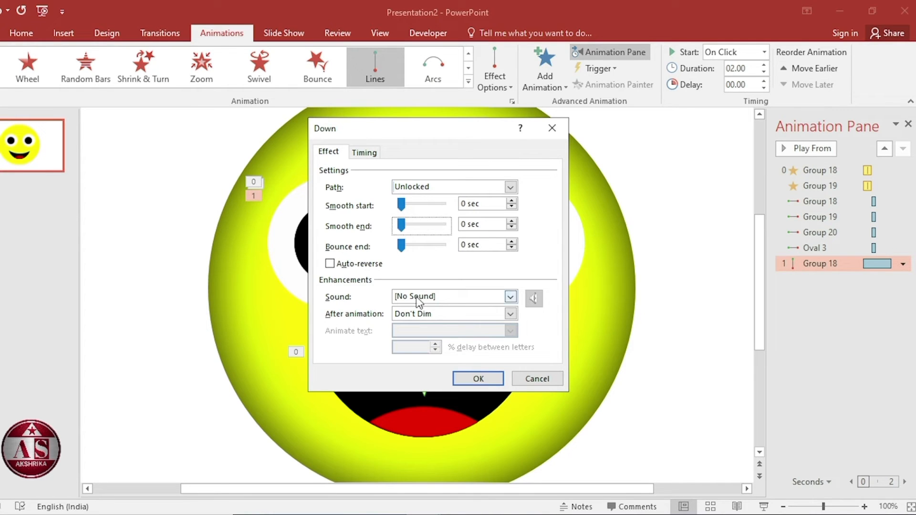
left_click(477, 379)
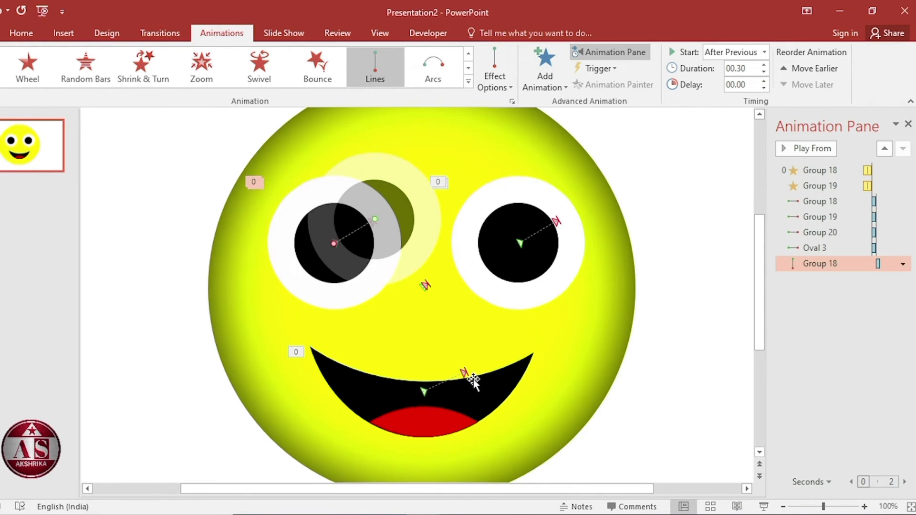
Add a second Lines motion path to the right eye, running from its first path's end back to the eye's centre.
left_click(552, 269)
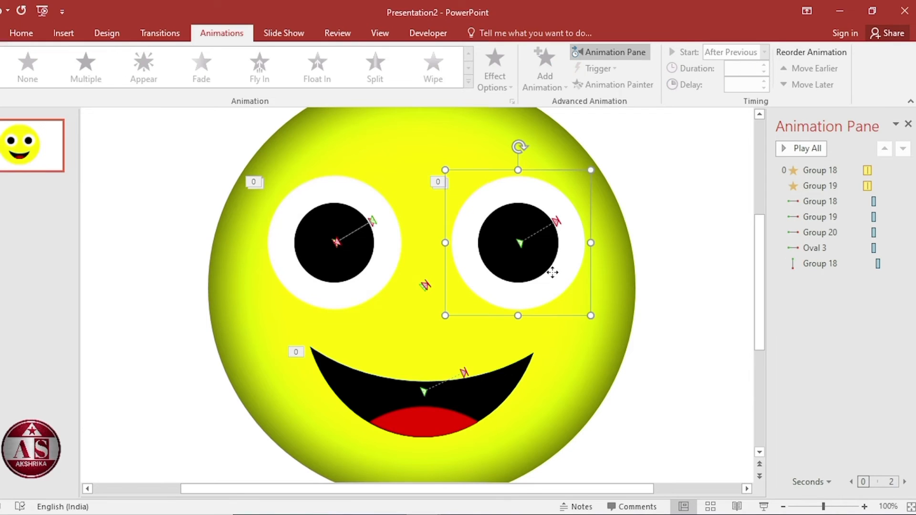
left_click(561, 88)
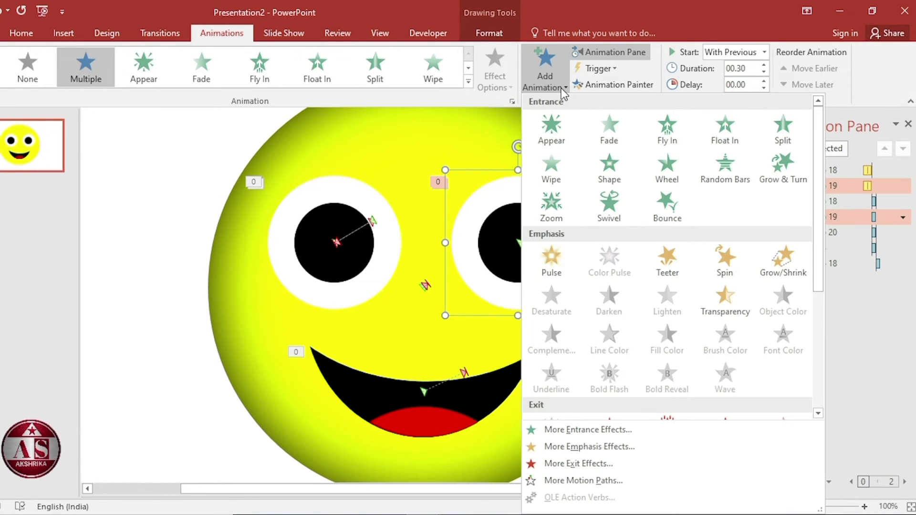
scroll(611, 291, "down", 4)
left_click(552, 363)
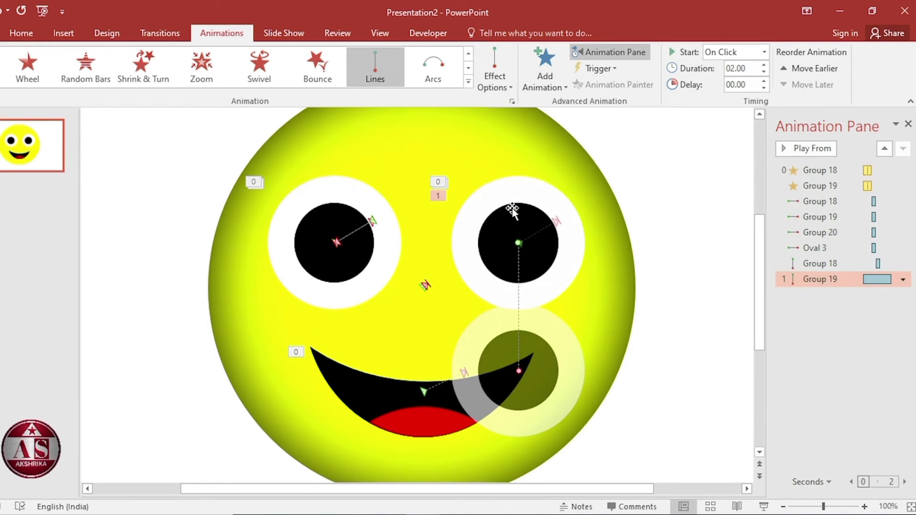
left_click_drag(517, 242, 558, 220)
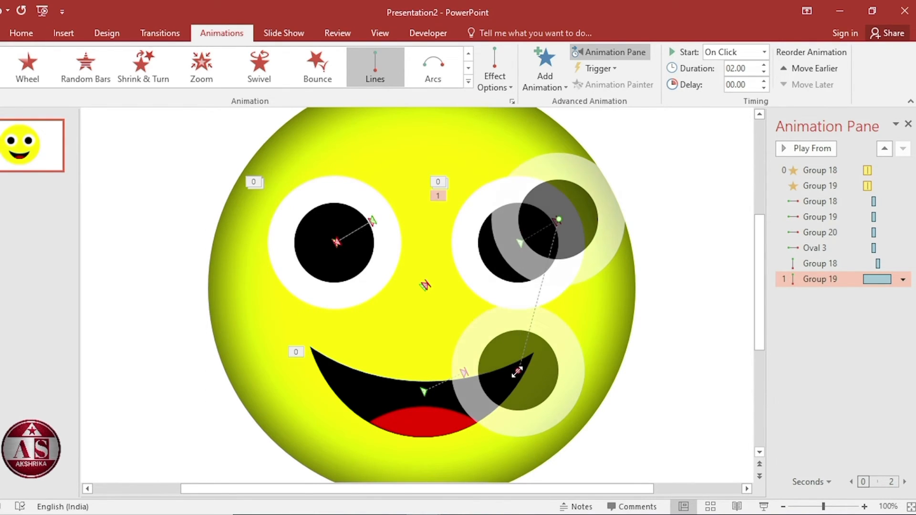
left_click_drag(518, 372, 518, 242)
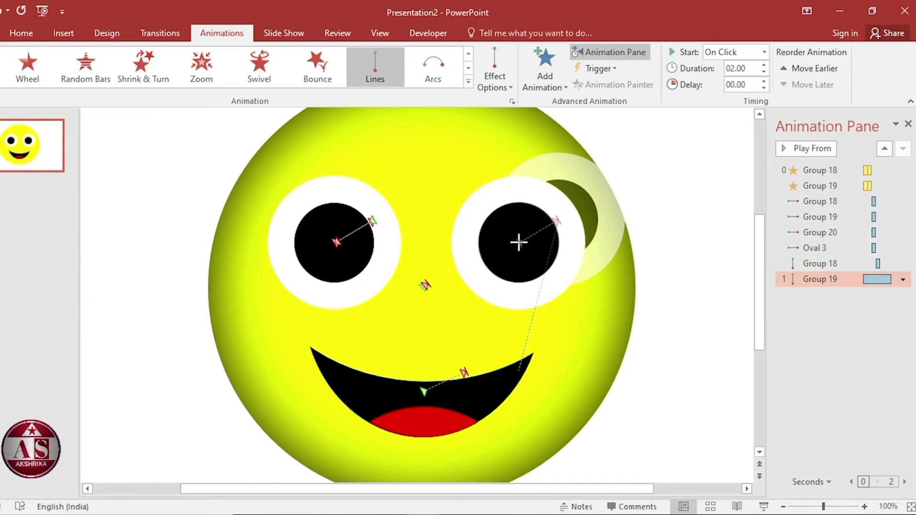
Add a second Lines motion path to the mouth, running from its first path's end back to the mouth's original position.
left_click(476, 408)
left_click(545, 87)
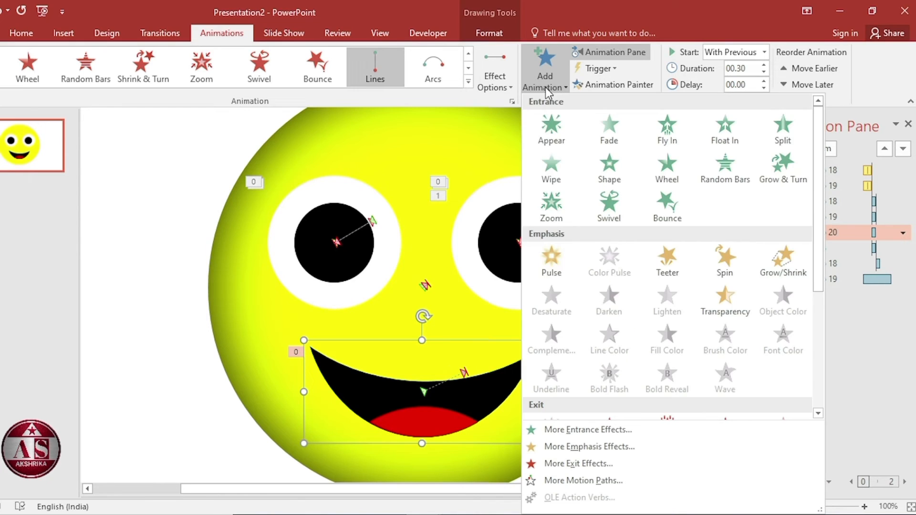
scroll(620, 287, "down", 5)
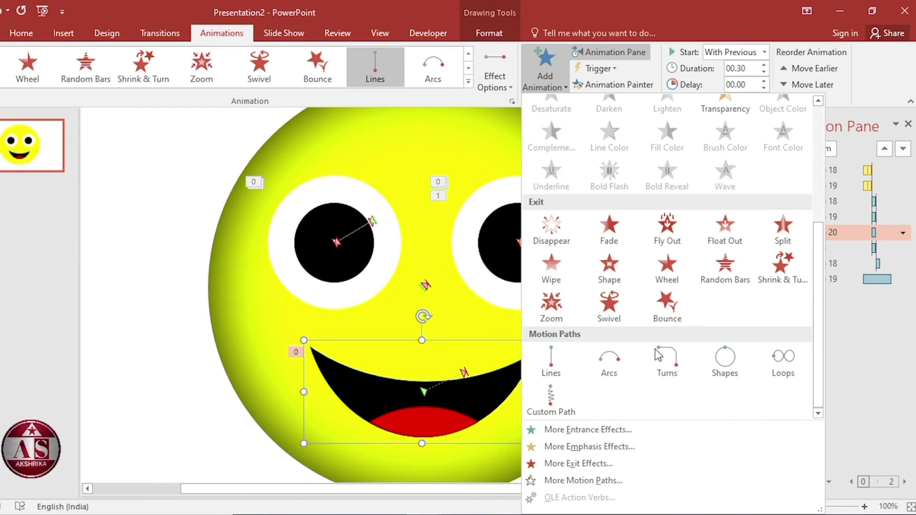
left_click(561, 365)
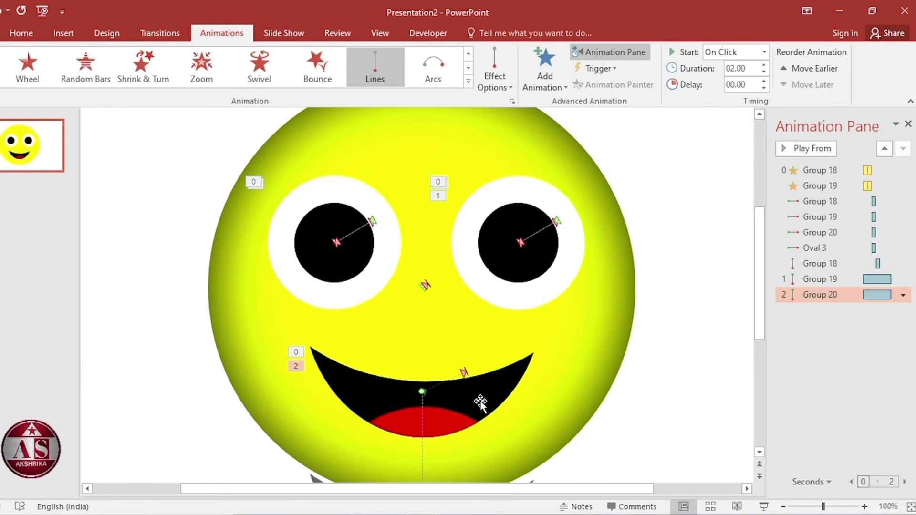
scroll(480, 402, "down", 3)
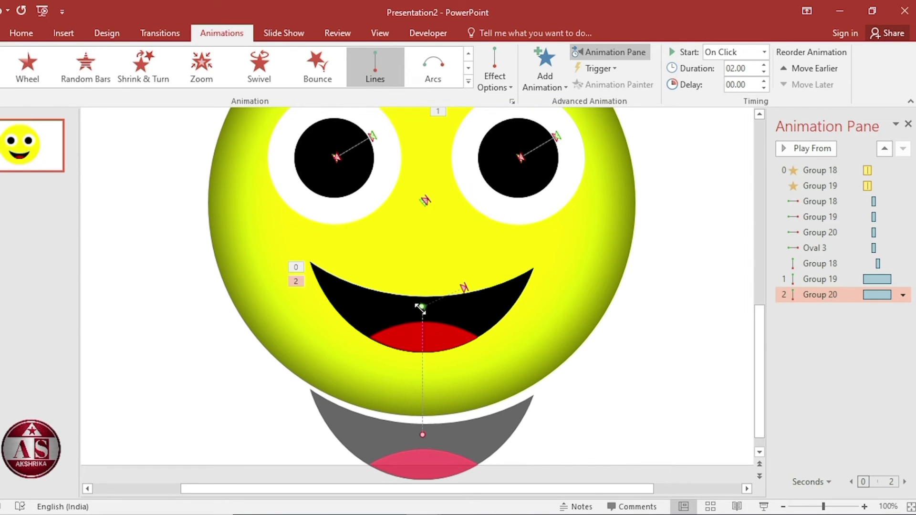
left_click_drag(421, 307, 467, 286)
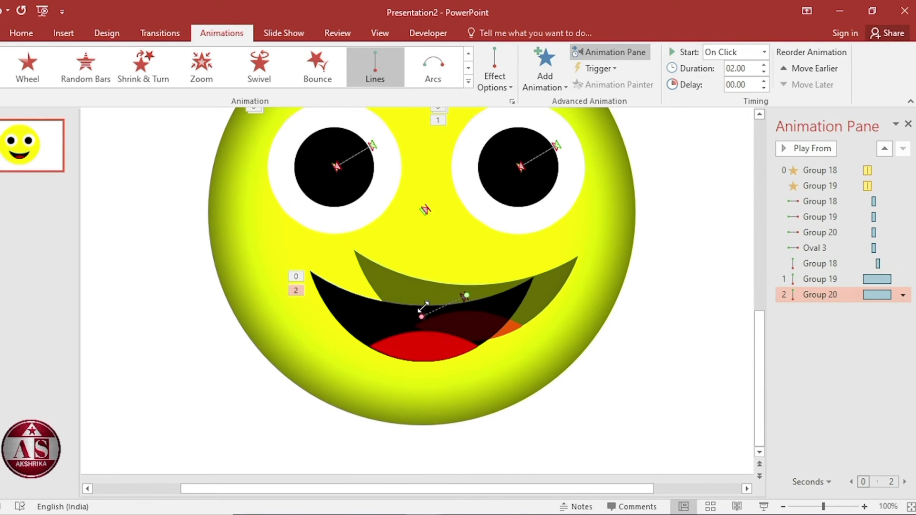
Set the timing of the right eye's and mouth's return paths together to start With Previous with a duration of 0.3 seconds.
scroll(585, 394, "up", 3)
left_click(911, 507)
left_click(825, 279)
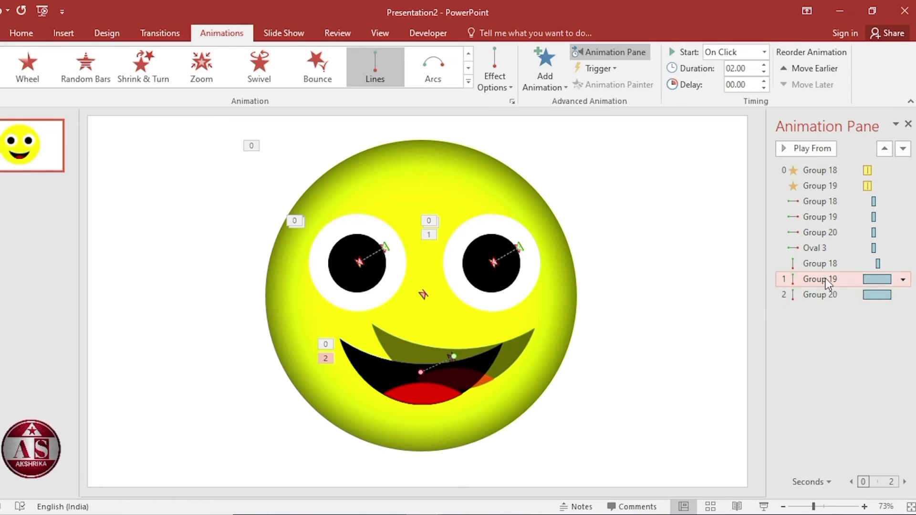
left_click(836, 292, "shift")
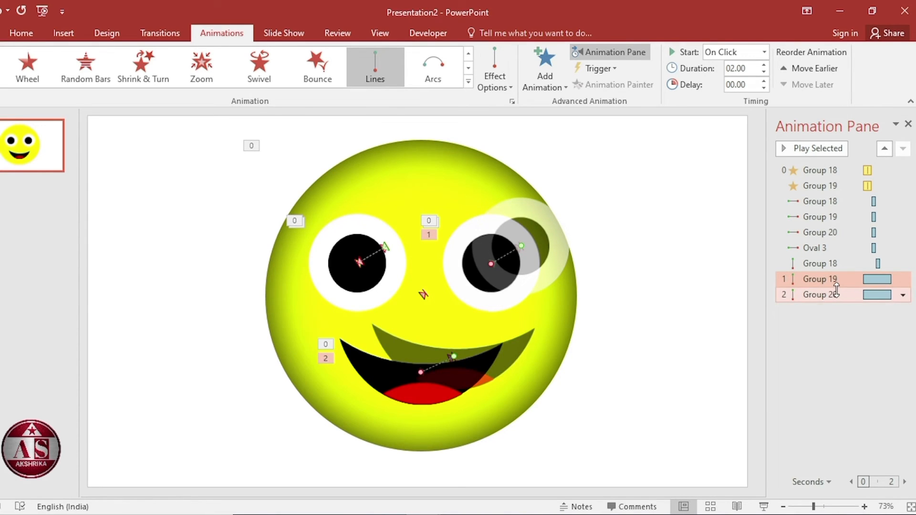
right_click(839, 294)
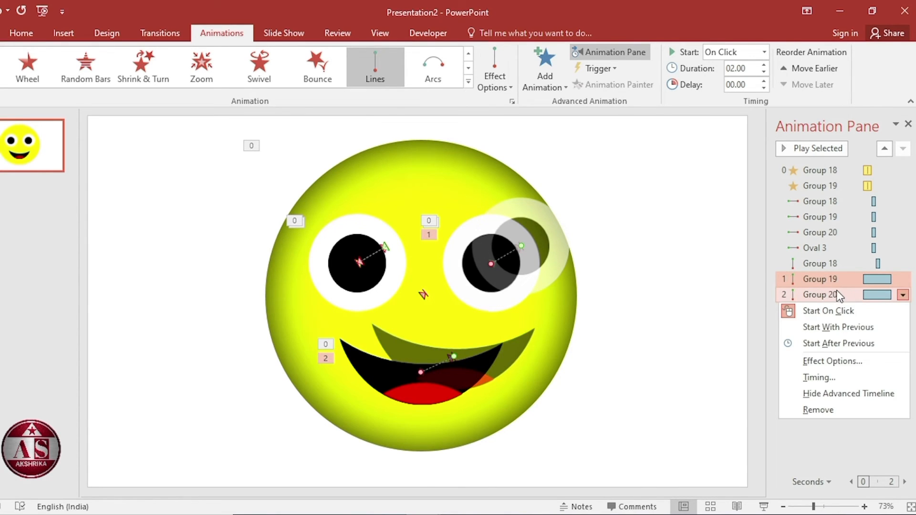
left_click(836, 378)
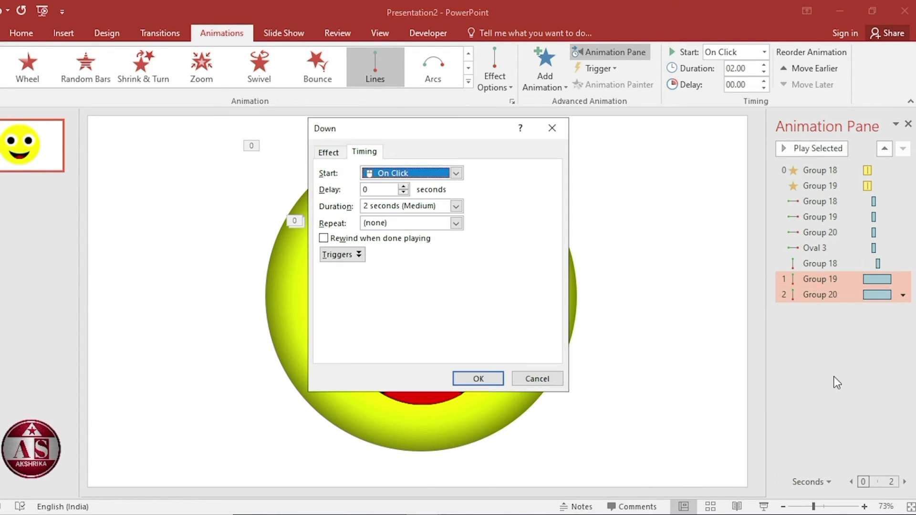
left_click(457, 172)
left_click(401, 199)
left_click(457, 206)
left_click(437, 255)
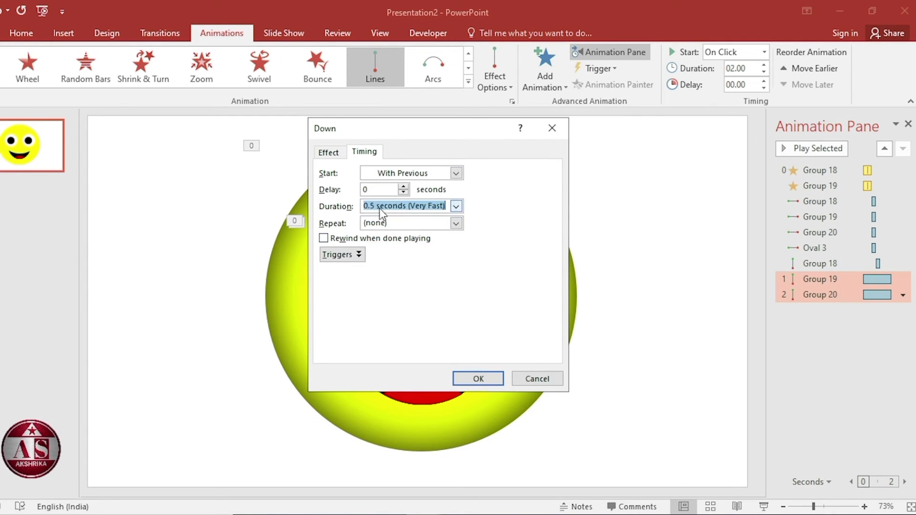
left_click(374, 206)
key("BackSpace")
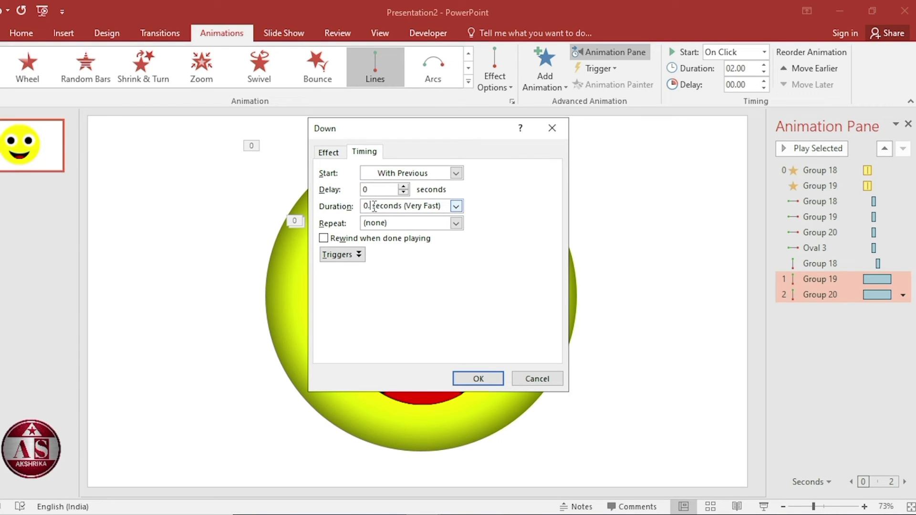
type("3")
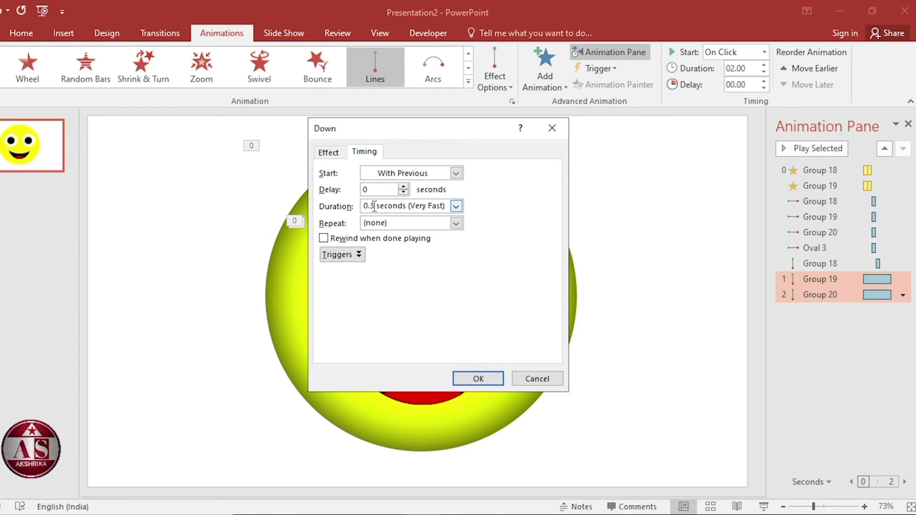
Set the smooth start and smooth end of the right eye's and mouth's return paths to 0 sec and apply the settings.
left_click(329, 151)
left_click_drag(419, 204, 400, 231)
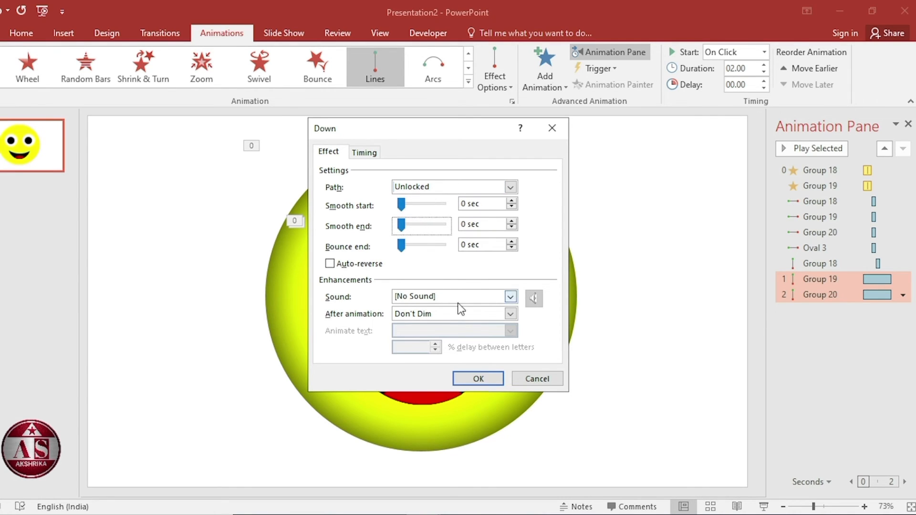
left_click(478, 379)
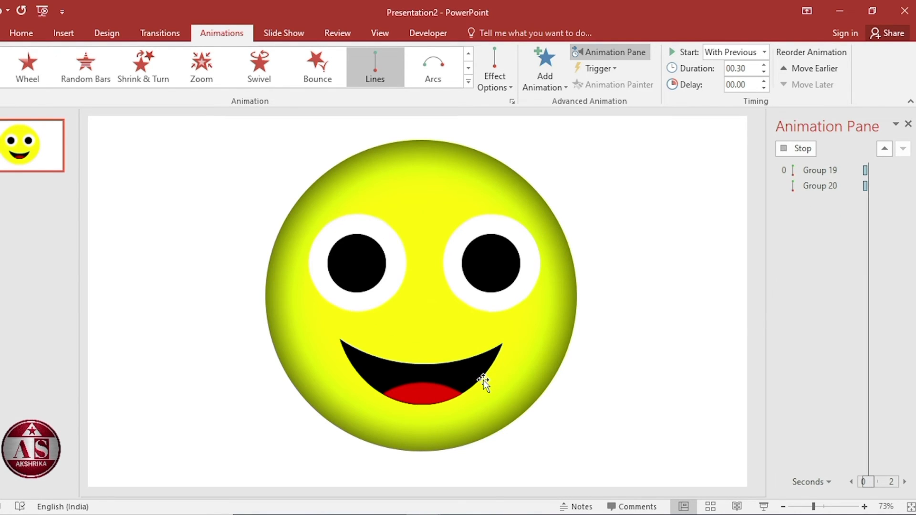
left_click(592, 350)
Add a Blink emphasis animation to both eyes together, on top of their existing animations.
left_click(336, 234)
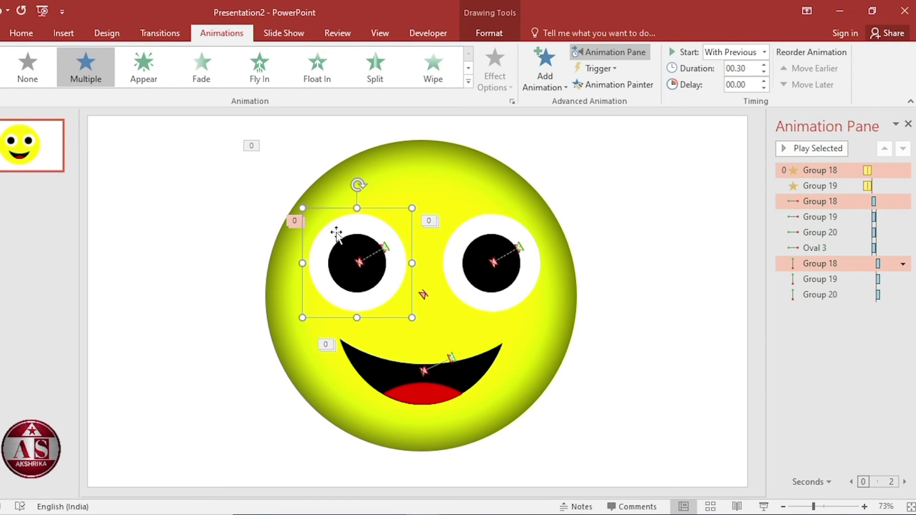
left_click(477, 233, "shift")
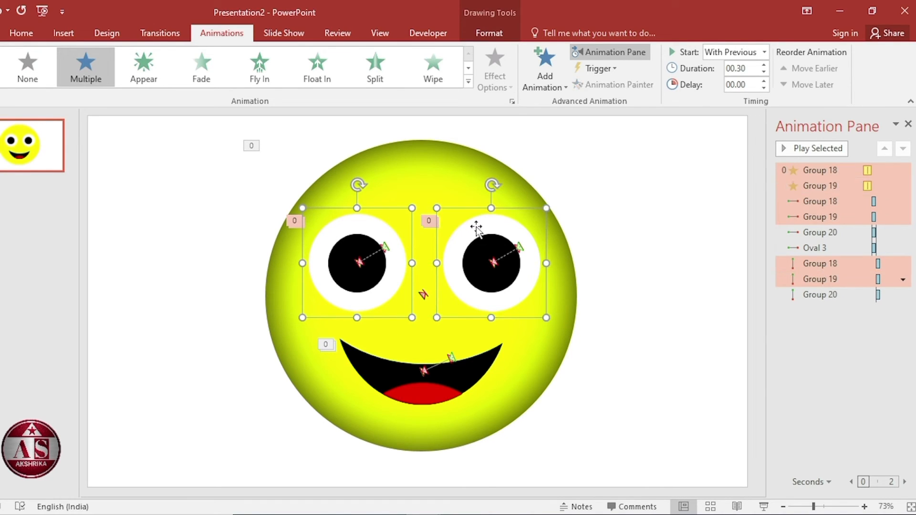
left_click(540, 82)
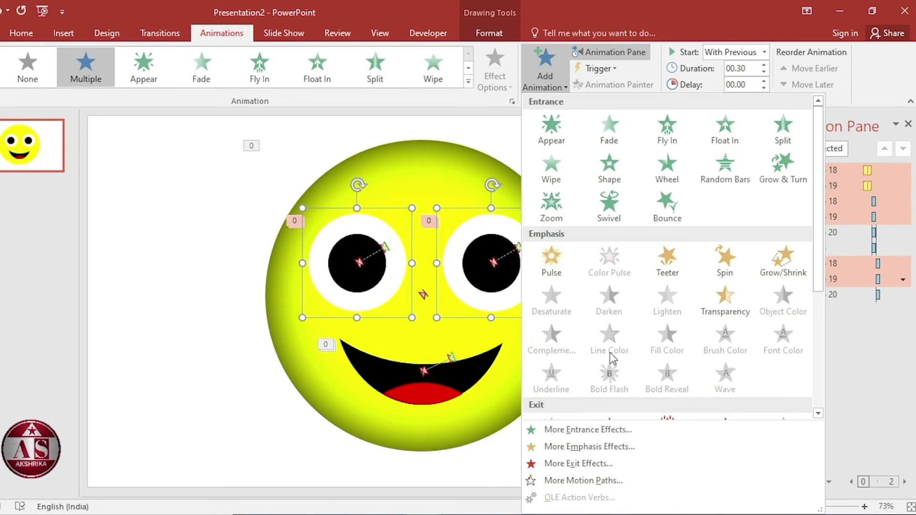
left_click(627, 448)
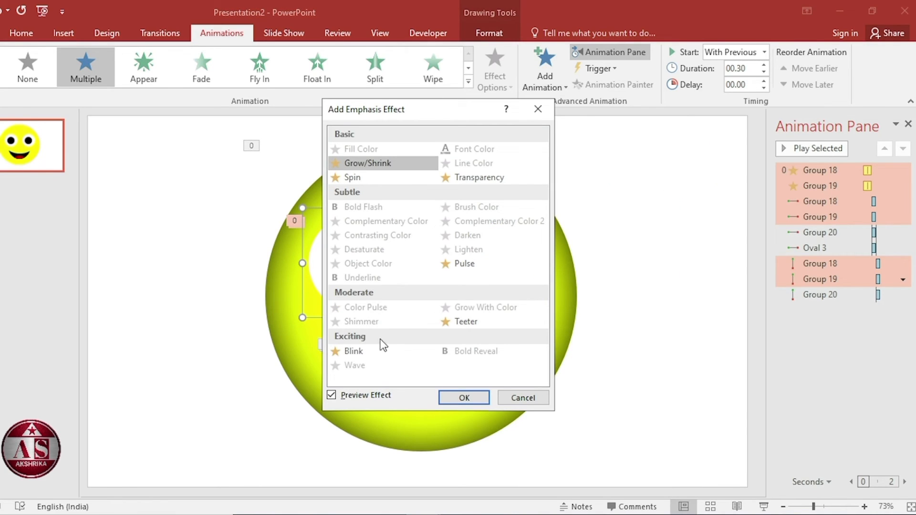
left_click(357, 352)
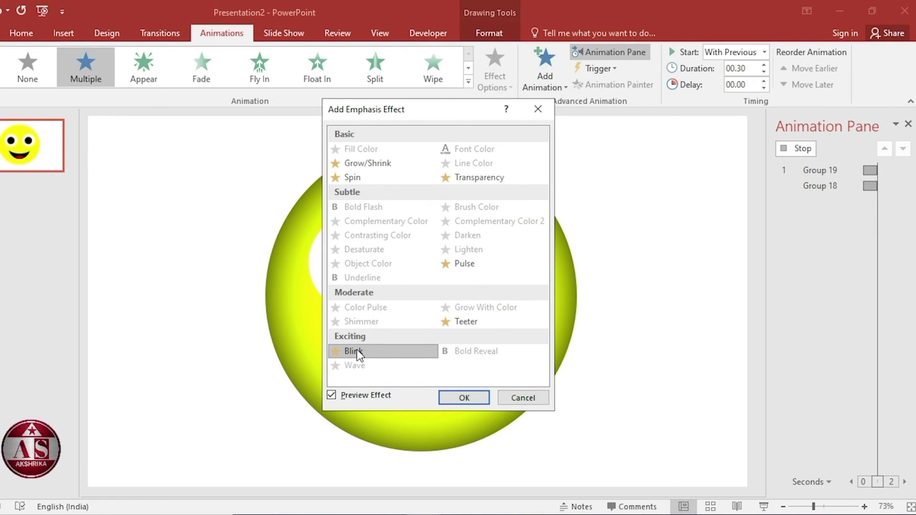
left_click(478, 400)
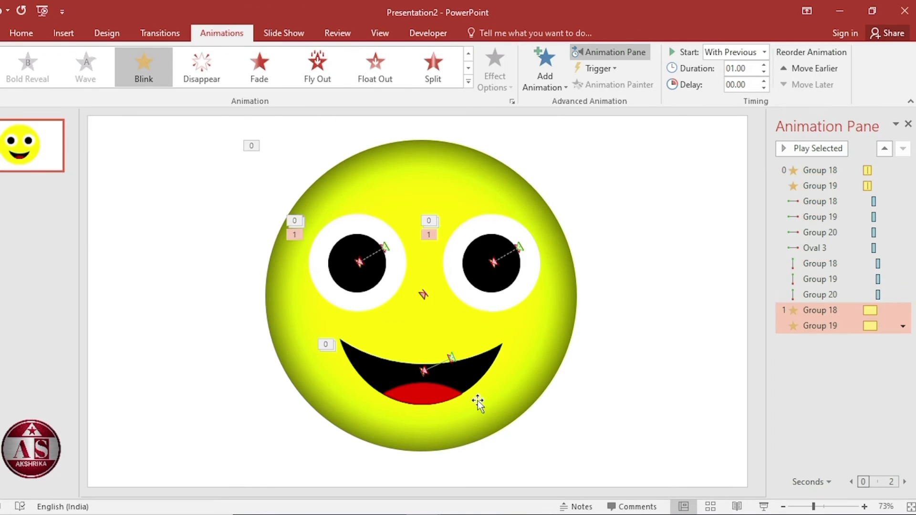
Set the timing of both eyes' new Blink effects to start After Previous, last 0.5 seconds and repeat 2 times.
left_click(903, 327)
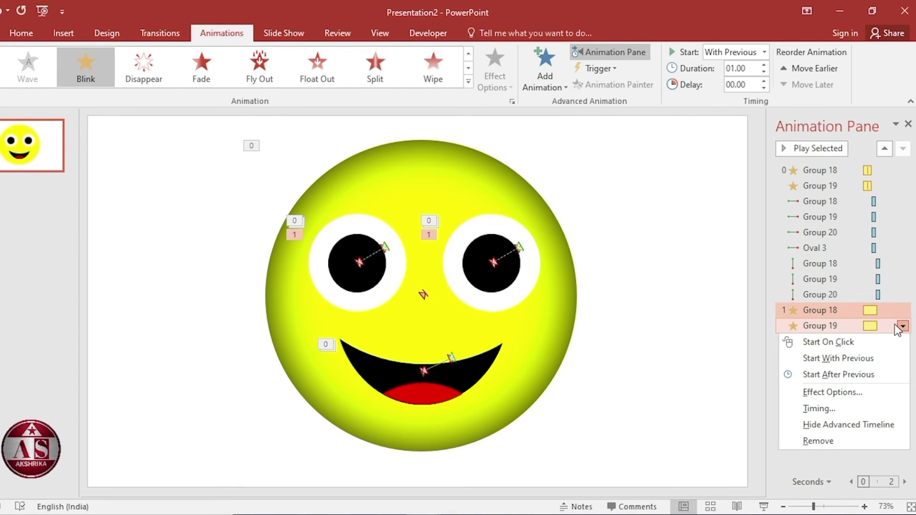
left_click(849, 410)
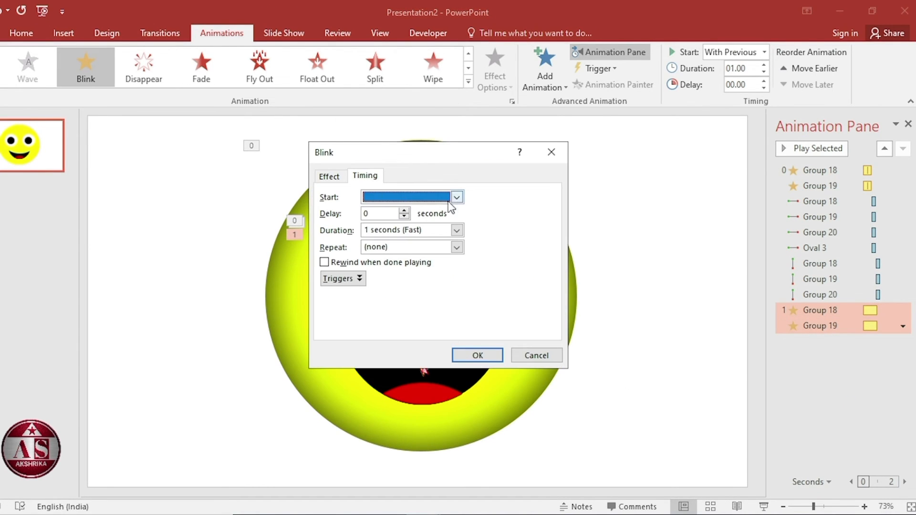
left_click(458, 198)
left_click(424, 236)
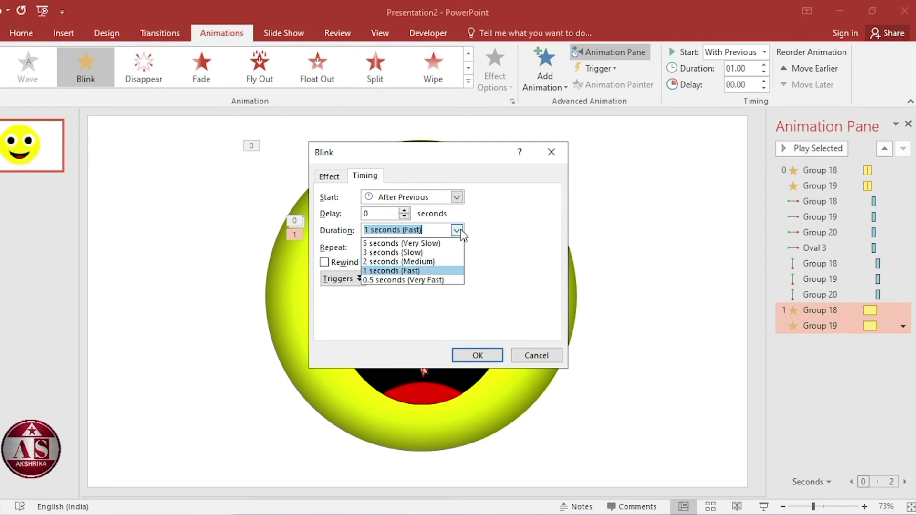
left_click(432, 280)
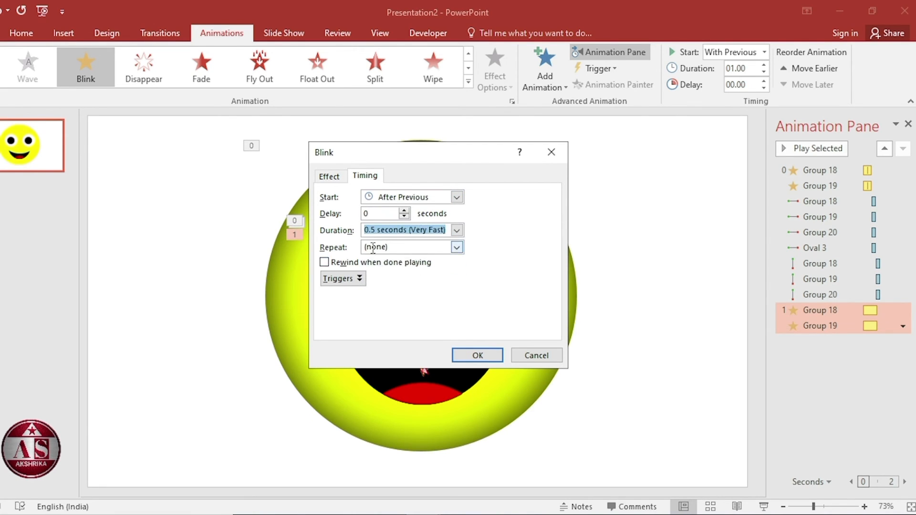
left_click(457, 247)
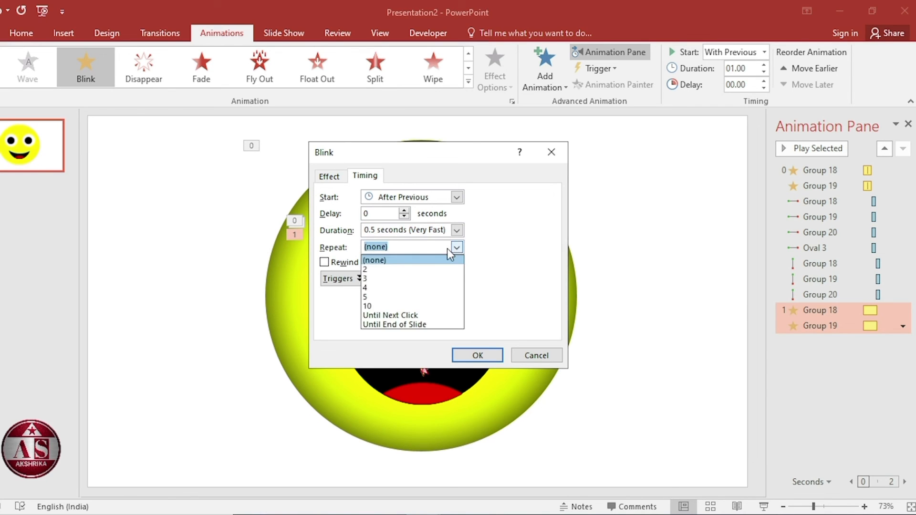
left_click(384, 269)
left_click(476, 355)
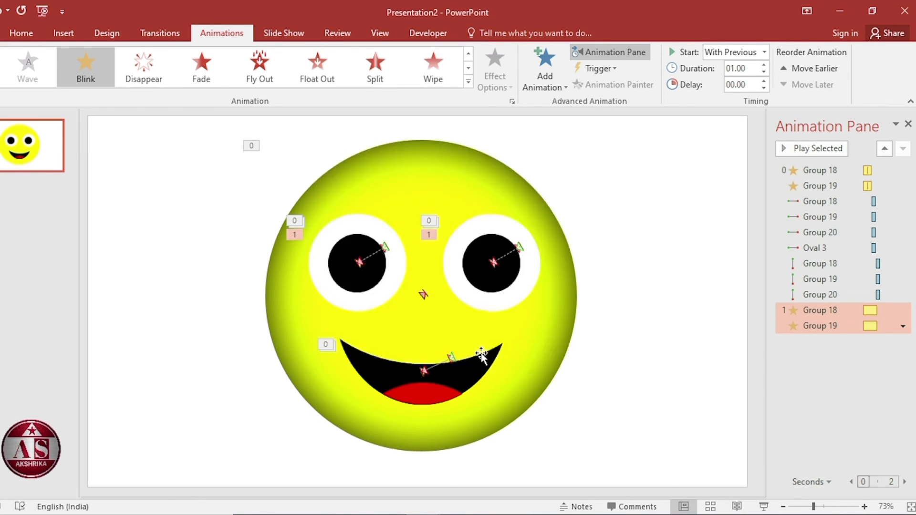